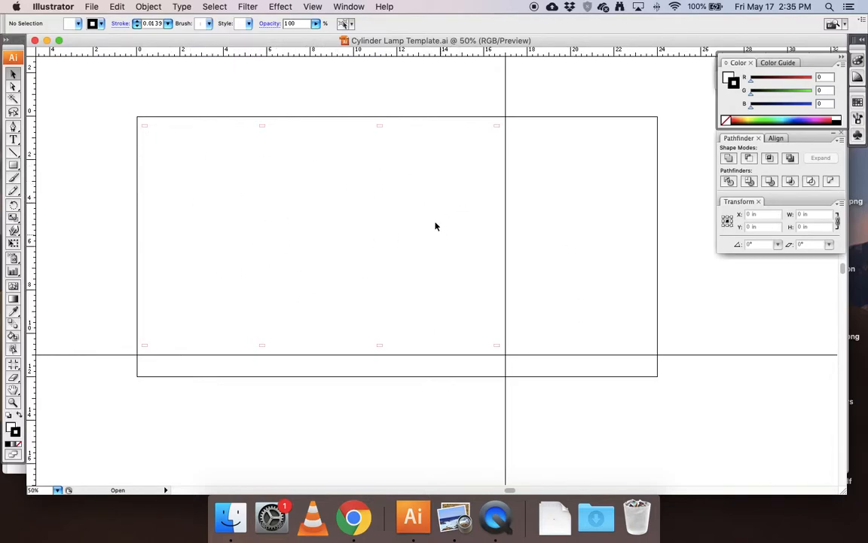
- Place the file "Shadow puppet - vector.eps" from the Downloads folder into the lamp template
scroll(281, 254, up, 3)
scroll(282, 257, right, 1)
scroll(283, 257, up, 3)
scroll(283, 257, left, 1)
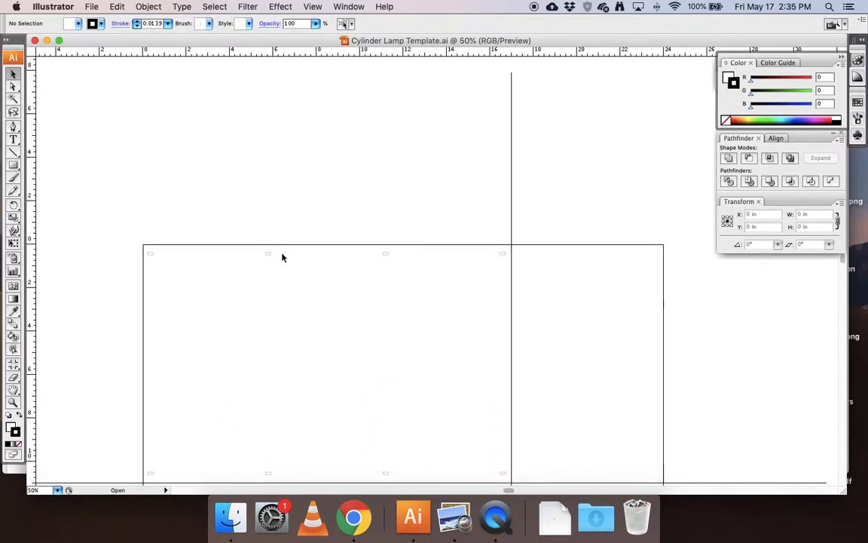
click(91, 7)
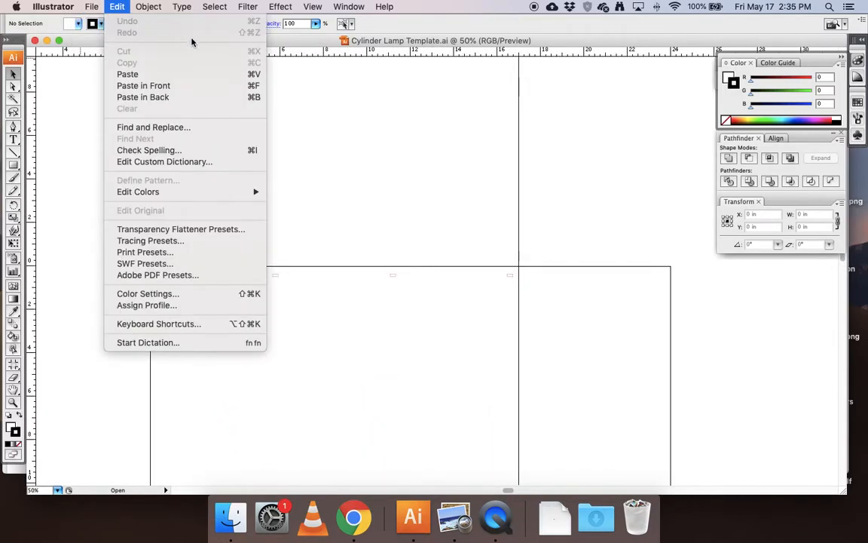
click(105, 202)
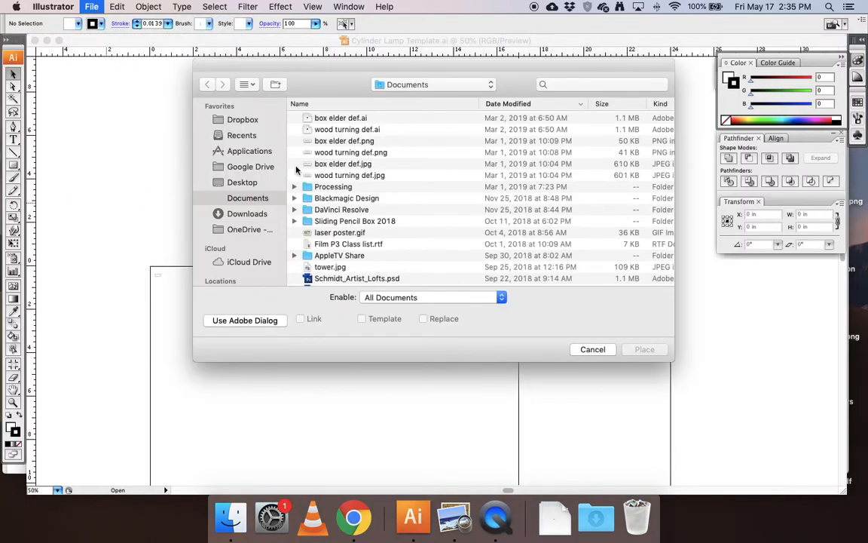
click(250, 215)
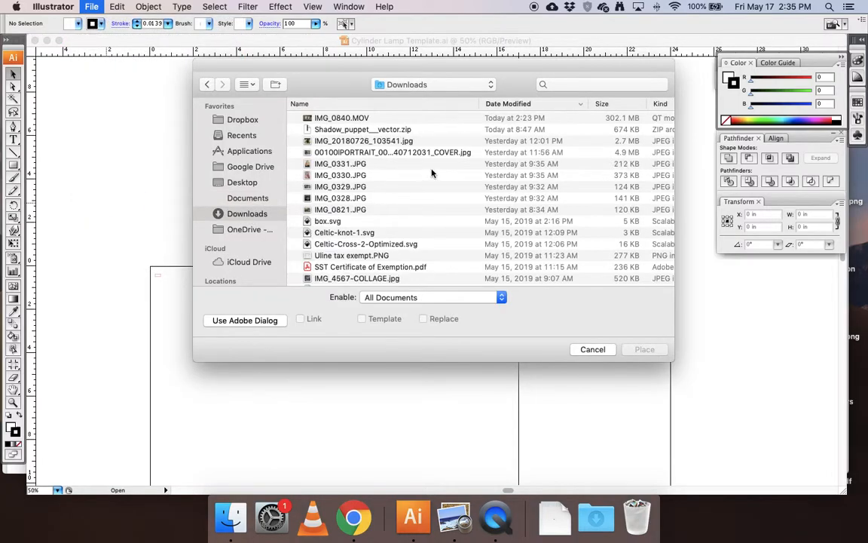
click(328, 129)
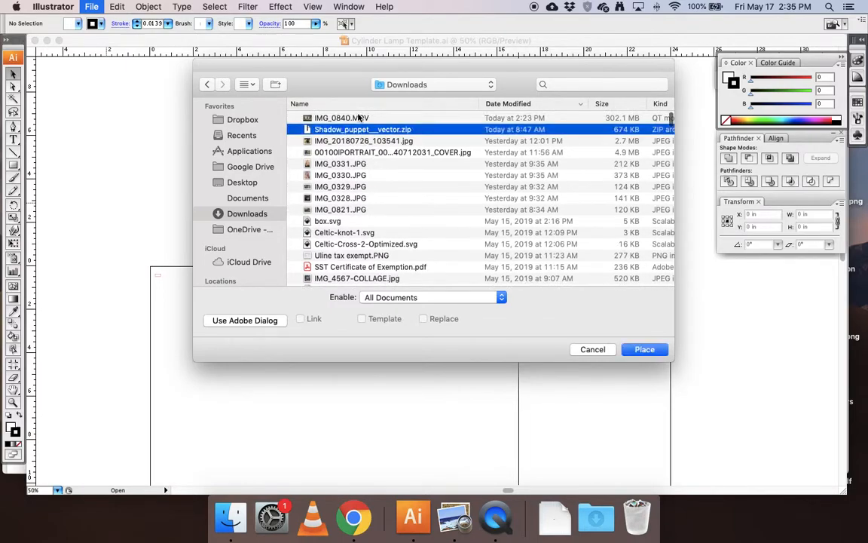
click(358, 104)
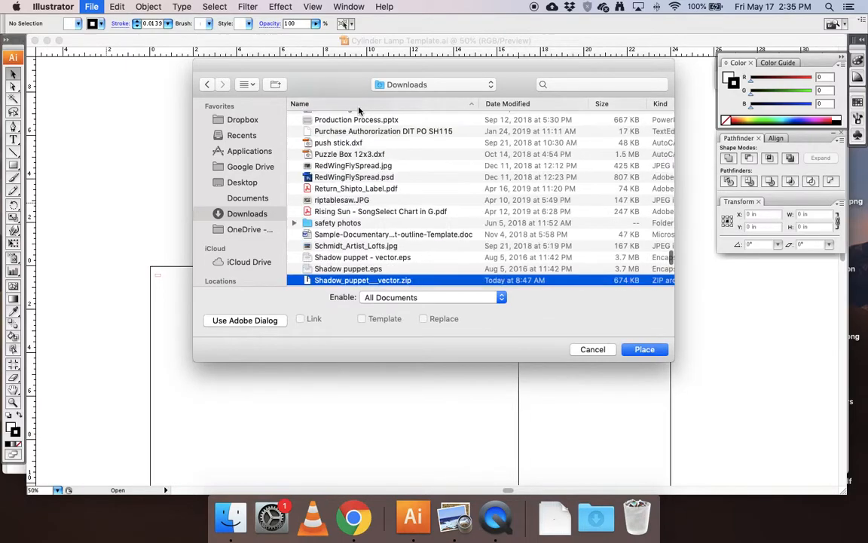
double_click(354, 259)
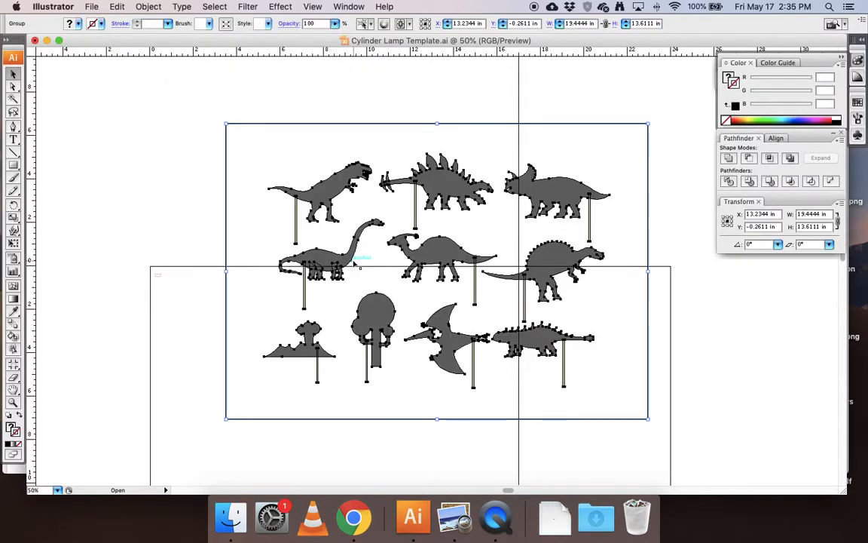
- Move the placed silhouette artwork above the template outline, centred at about X 9.17 in, Y 7.48 in
scroll(335, 256, up, 3)
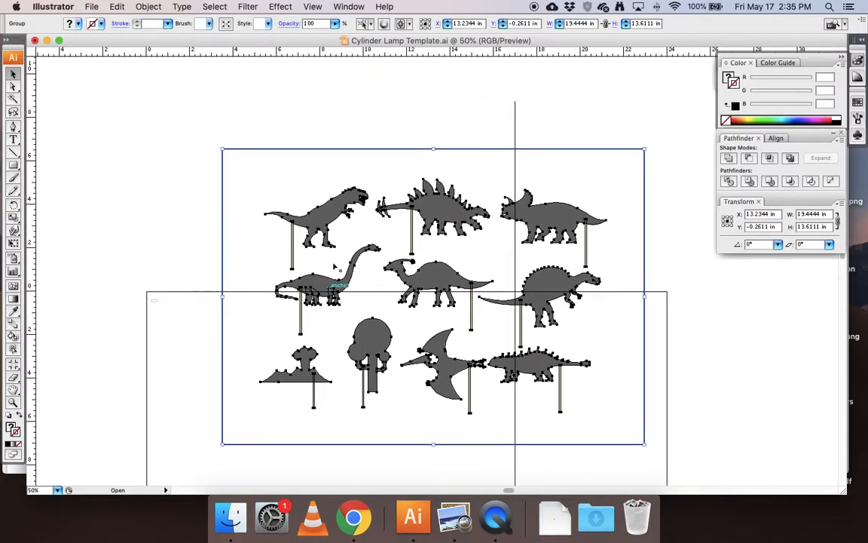
drag(334, 256, 240, 79)
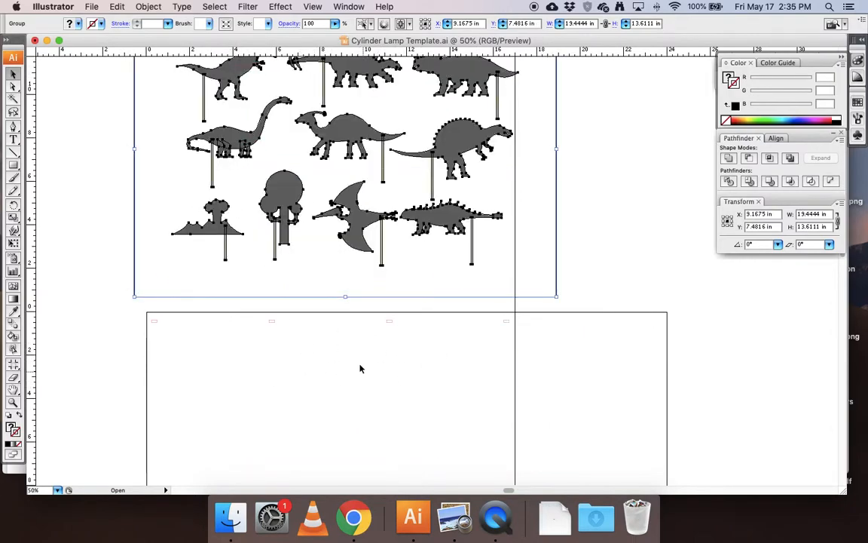
scroll(350, 347, up, 3)
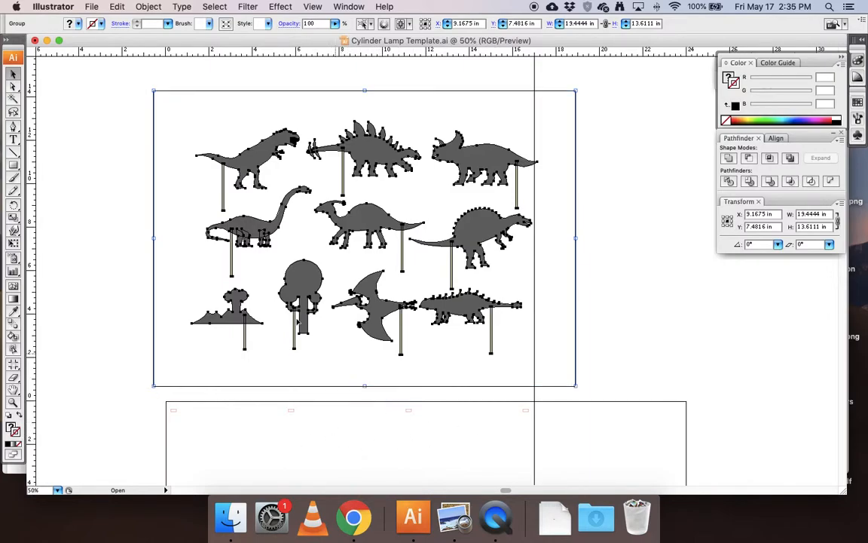
click(128, 110)
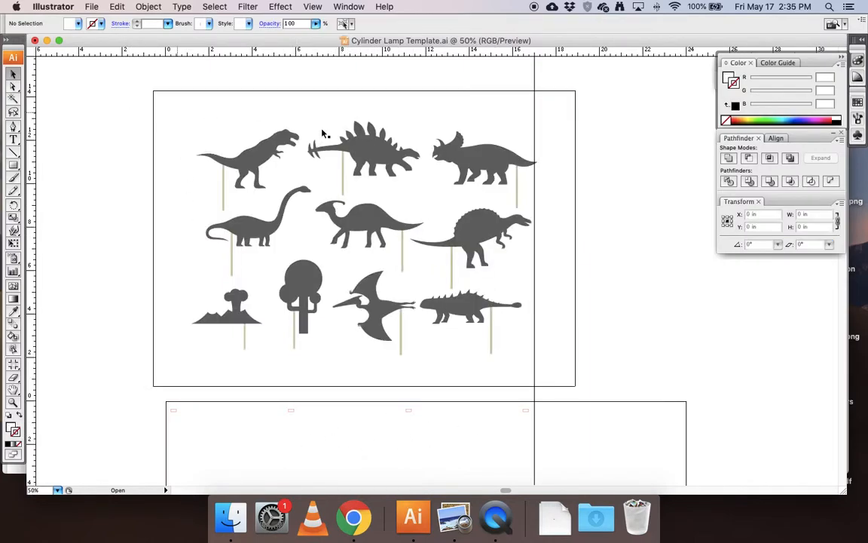
- Compare selecting only the artwork's background rectangle with the Direct Selection tool against selecting the whole group with the Selection tool
key(super+z)
click(12, 87)
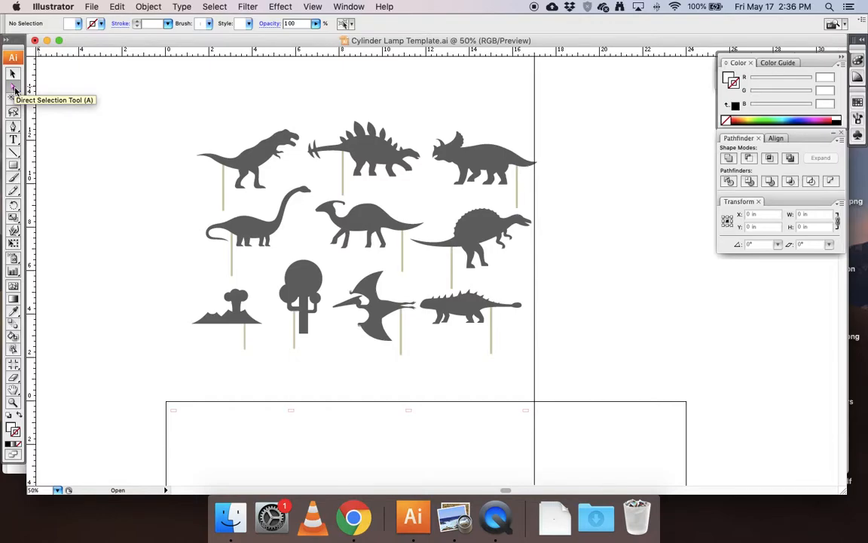
click(13, 89)
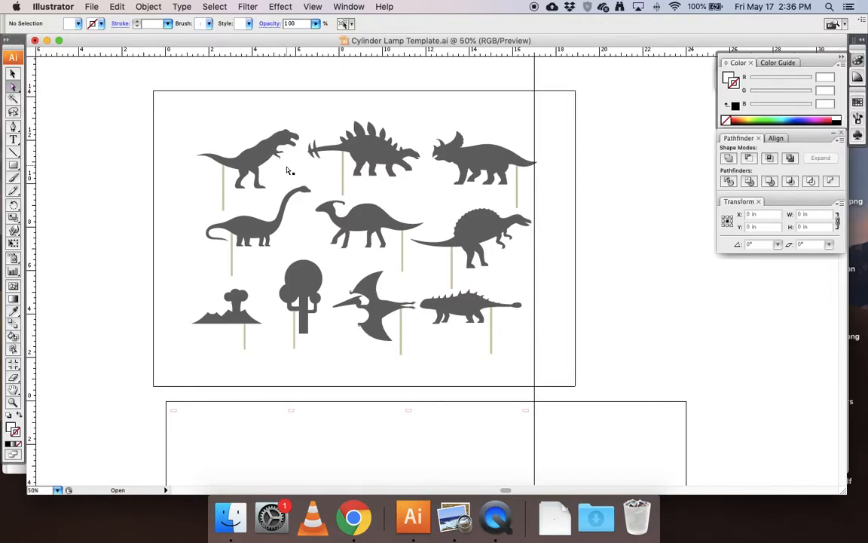
click(178, 111)
click(137, 98)
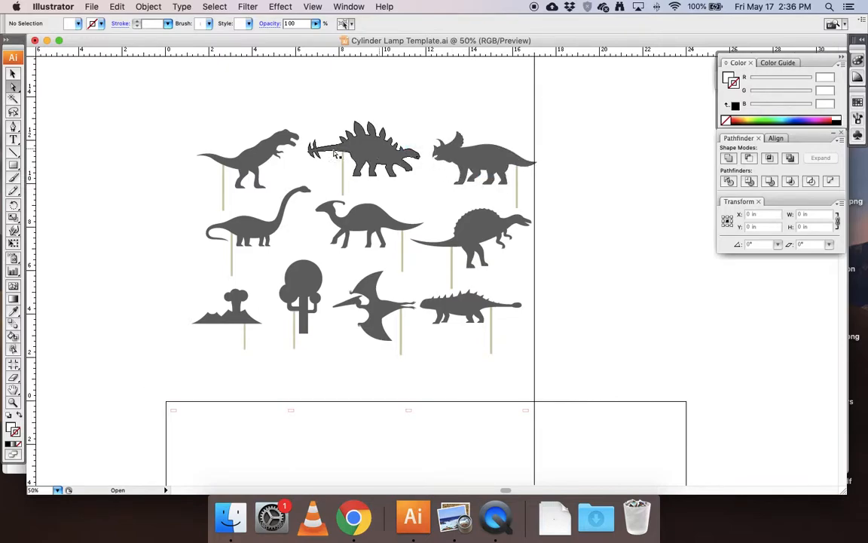
click(205, 133)
click(12, 74)
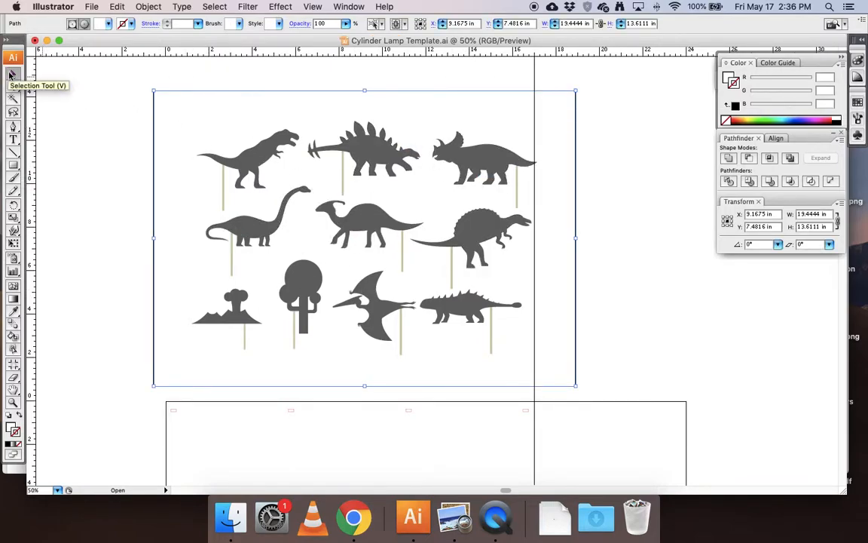
click(174, 84)
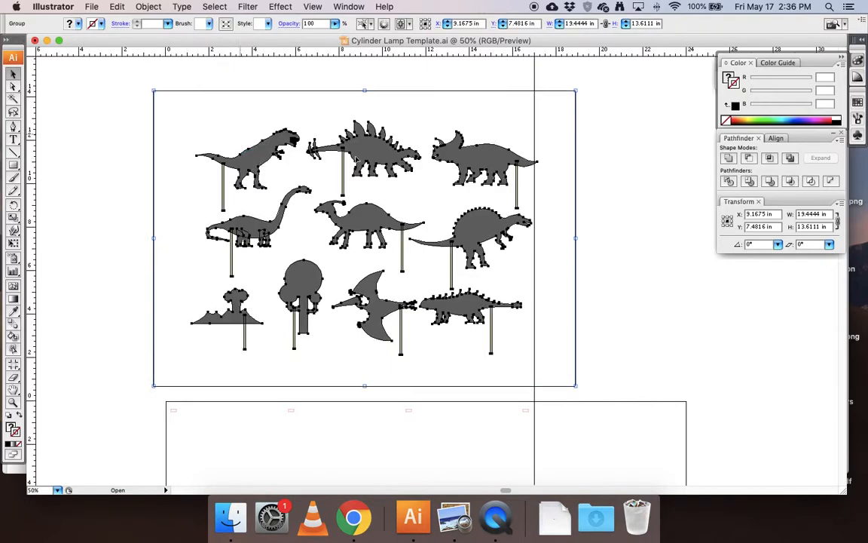
click(77, 96)
- Delete the background rectangle surrounding the dinosaur silhouettes, including its leftover corner points
click(13, 86)
click(169, 104)
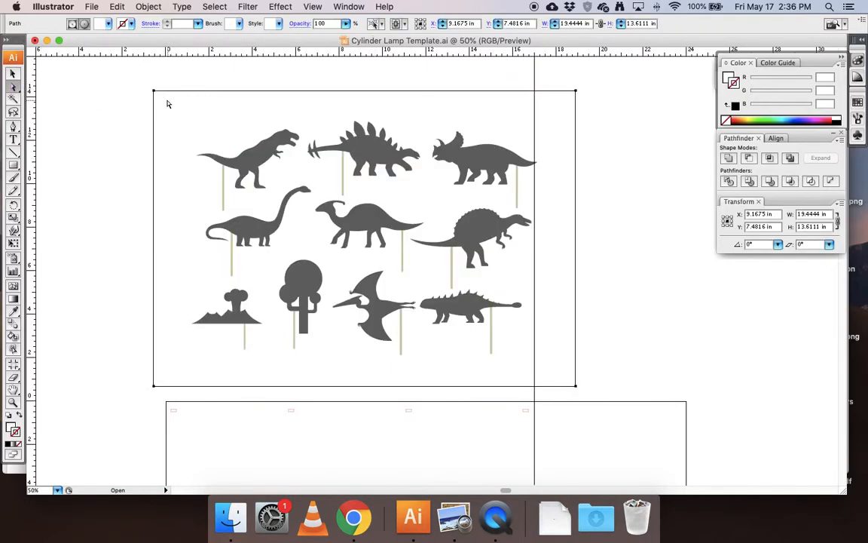
click(132, 83)
drag(132, 81, 169, 99)
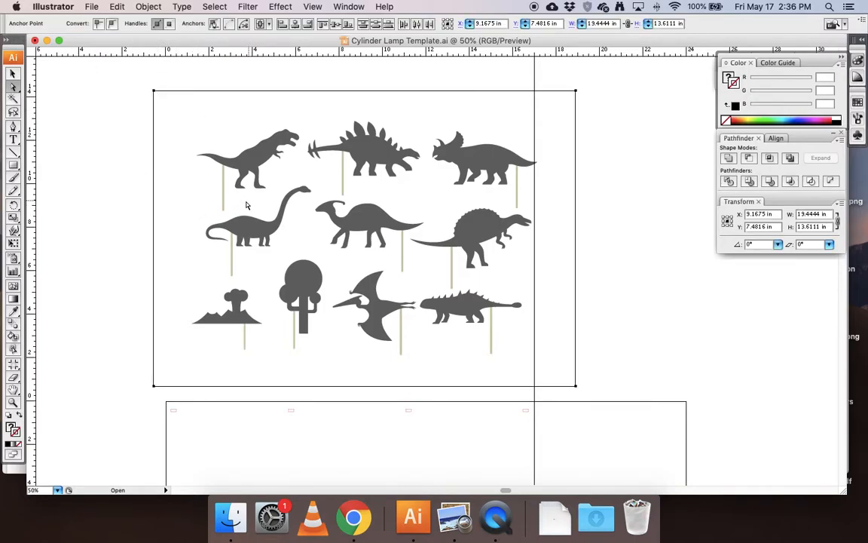
key(Delete)
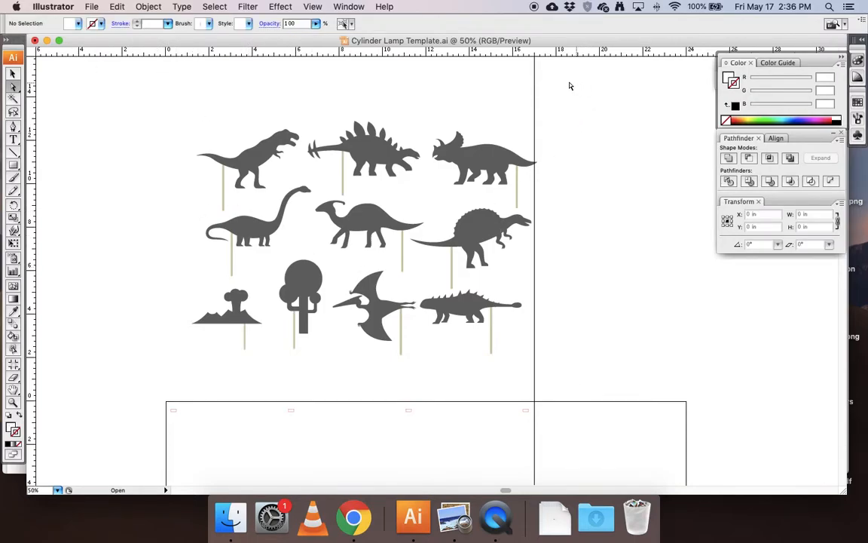
key(Delete)
drag(597, 393, 566, 382)
key(Delete)
drag(153, 386, 155, 387)
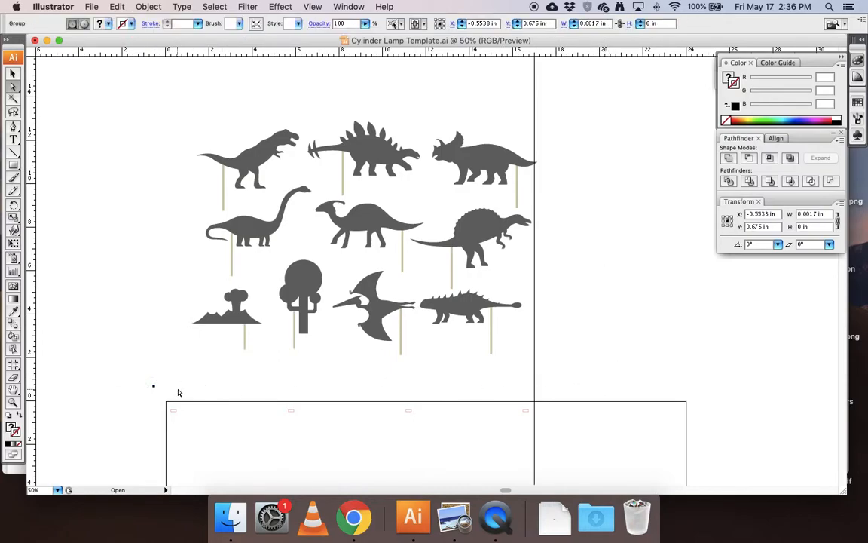
key(Delete)
- Delete the support sticks below the volcano, tree, pterosaur and armoured dinosaur in the artwork's lowest row
drag(235, 341, 302, 358)
key(Delete)
key(Delete)
drag(419, 359, 399, 343)
key(Delete)
drag(509, 359, 479, 337)
key(Delete)
- Delete the support sticks from the six dinosaurs in the artwork's upper two rows
drag(409, 272, 457, 279)
key(Delete)
key(Delete)
drag(529, 199, 465, 169)
key(Delete)
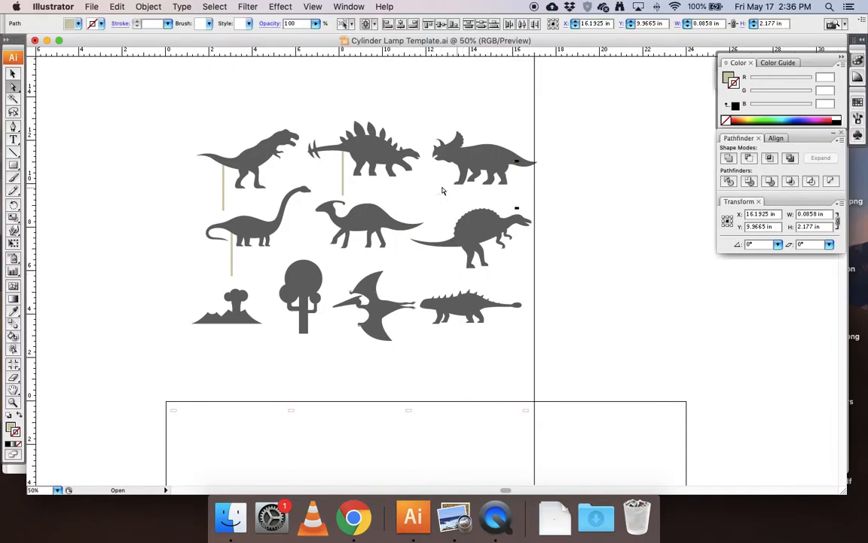
drag(351, 195, 324, 172)
key(Delete)
drag(211, 184, 232, 212)
key(Delete)
drag(214, 264, 236, 293)
key(Delete)
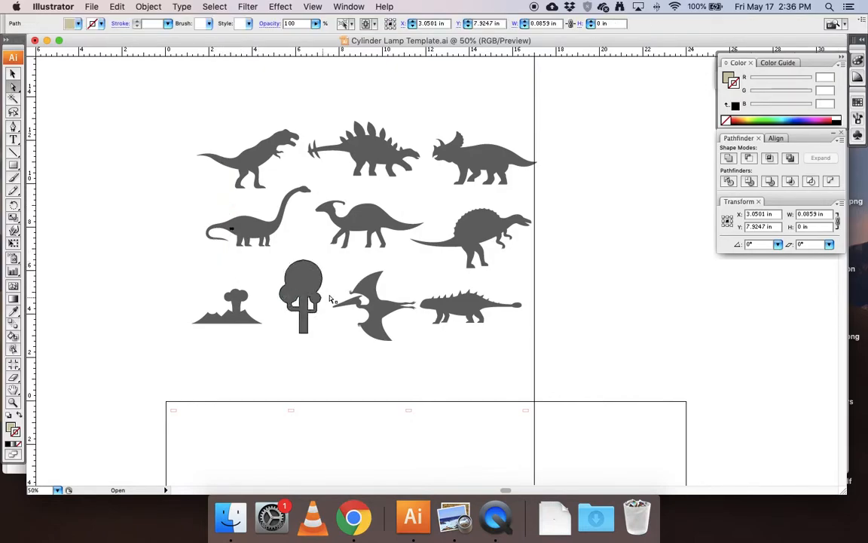
- Delete the volcano and tree silhouettes from the artwork
drag(169, 277, 269, 341)
key(Delete)
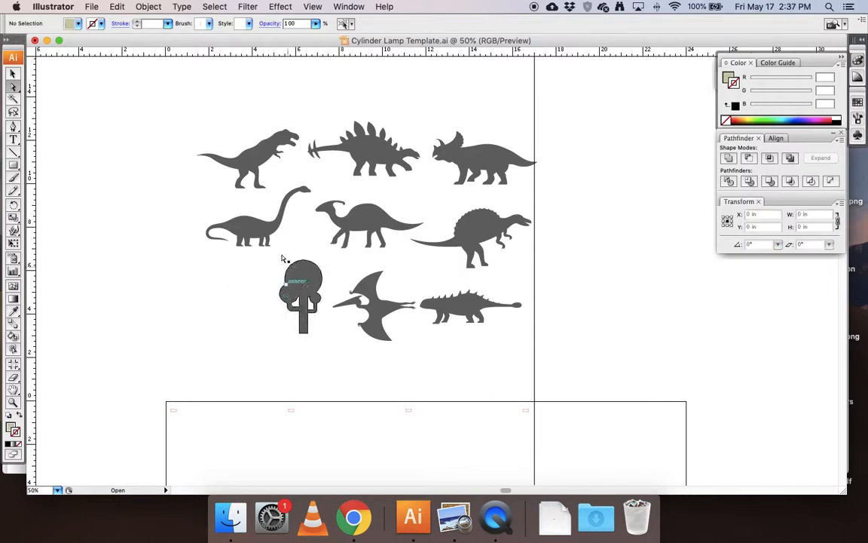
drag(274, 254, 326, 339)
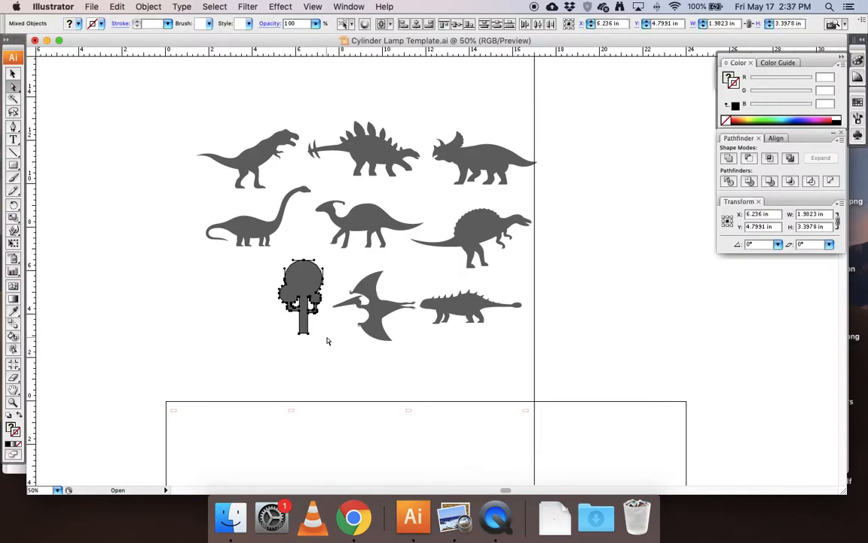
key(Delete)
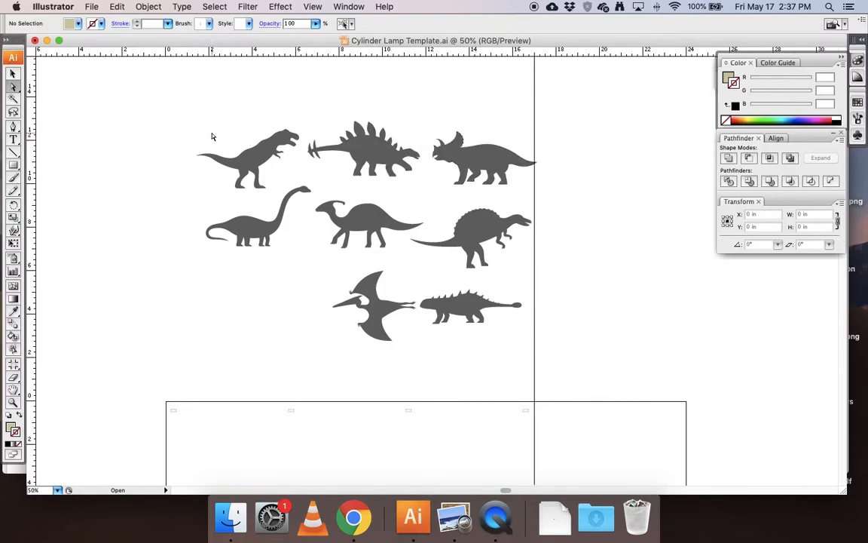
- Move all T. rex paths up and left, away from the other silhouettes, to about X 0.21 in, Y 12.48 in
drag(181, 120, 316, 192)
click(267, 147)
drag(262, 160, 184, 130)
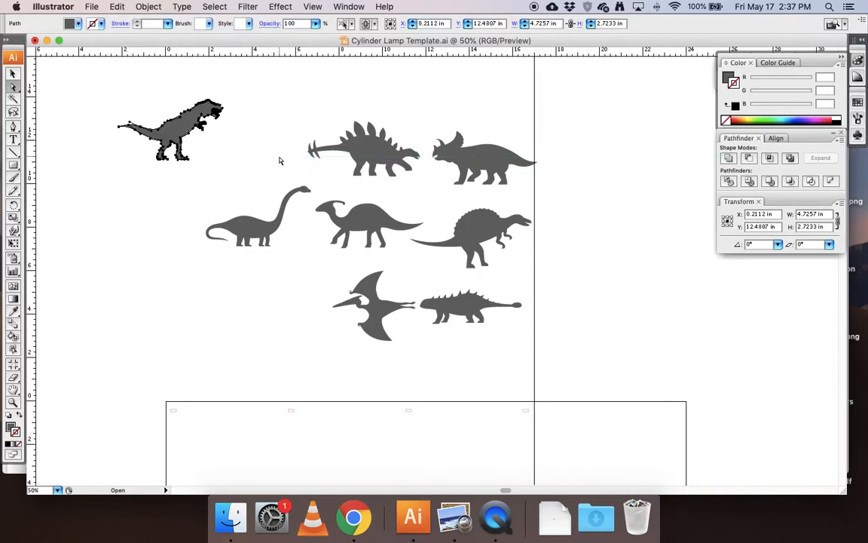
- Group the T. rex paths into one object and deselect it
click(153, 9)
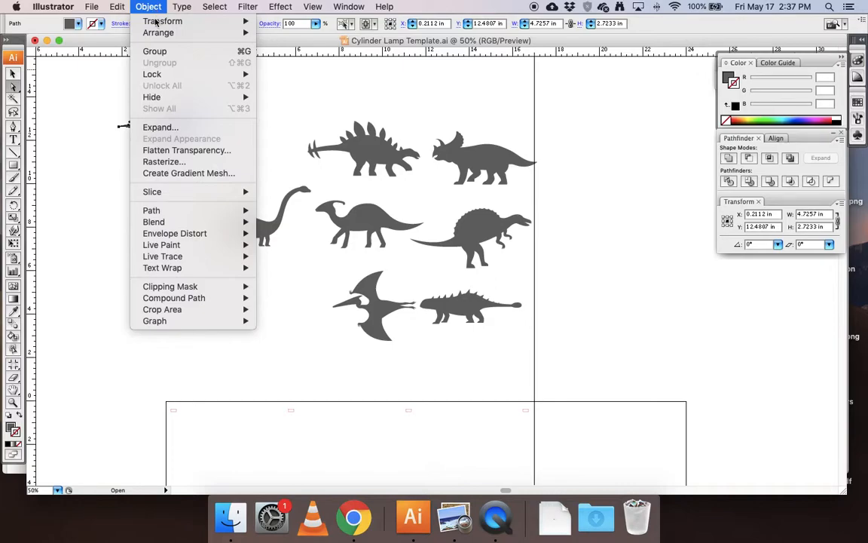
click(155, 51)
click(97, 97)
click(184, 136)
click(65, 91)
- Ungroup the whole placed artwork so that the T. rex can be selected on its own
click(12, 74)
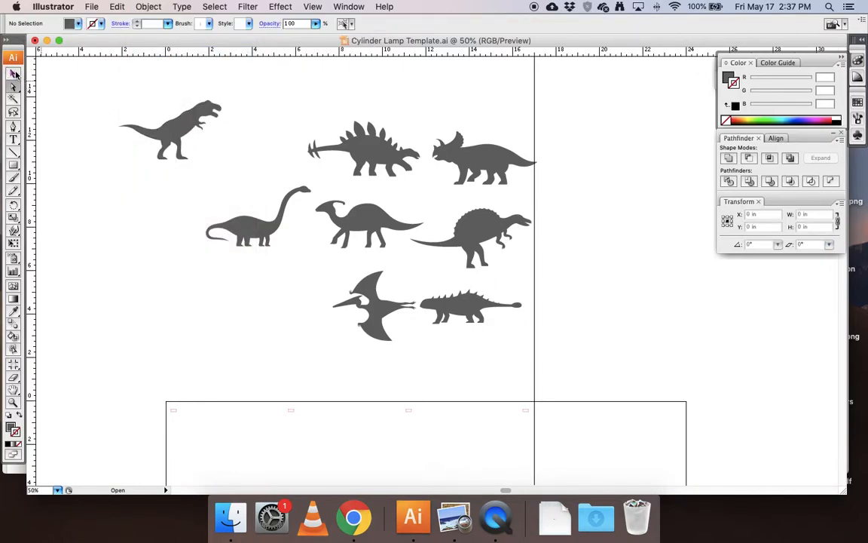
click(170, 129)
click(242, 147)
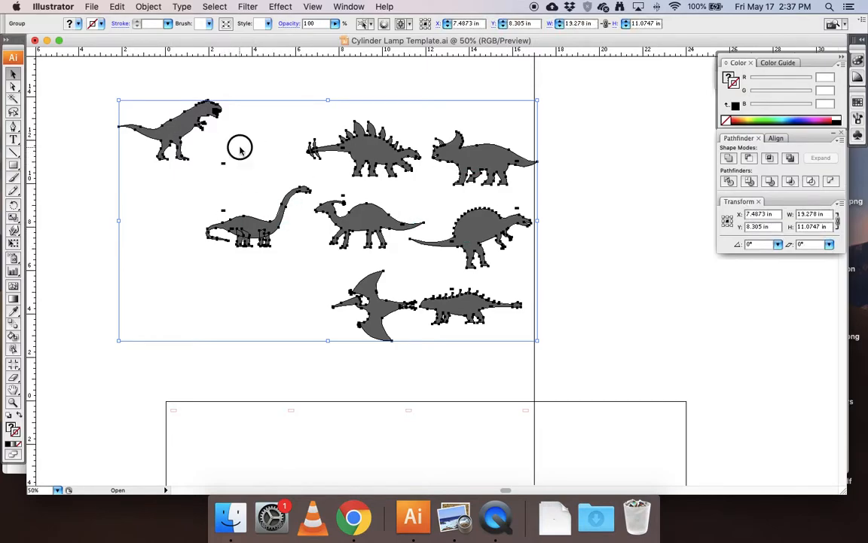
click(365, 151)
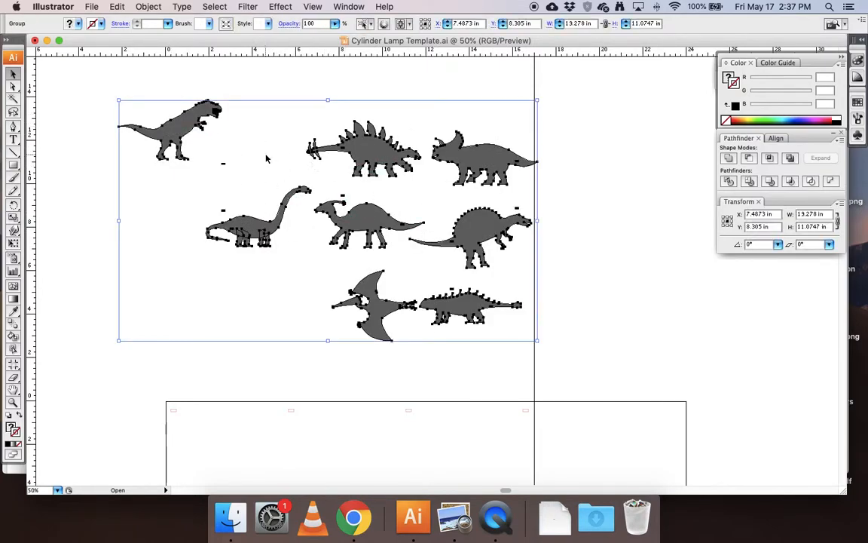
click(148, 7)
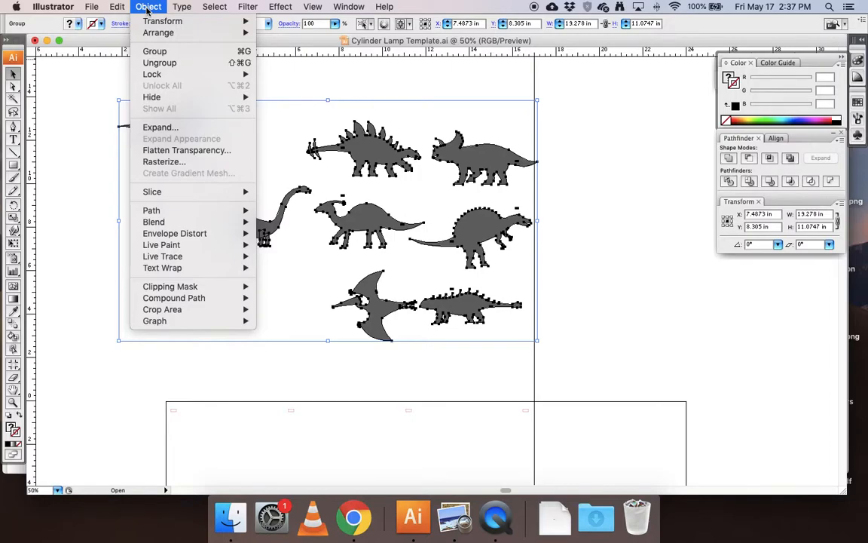
click(204, 65)
click(201, 80)
click(198, 128)
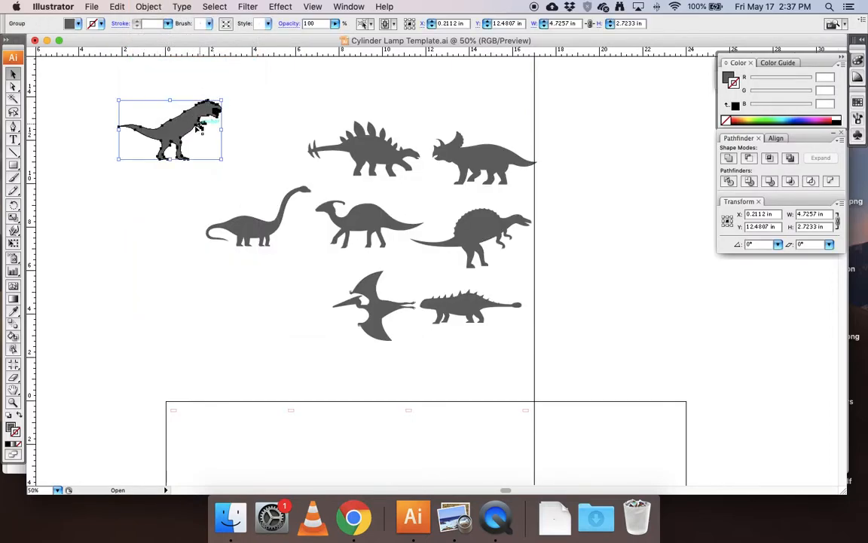
click(248, 166)
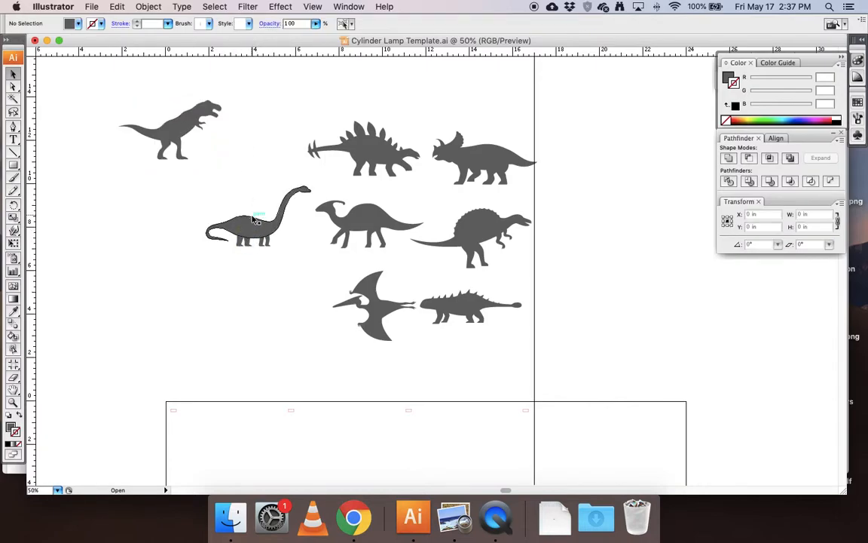
- Move the stegosaurus, the triceratops and the long-necked dinosaur's body farther away from the remaining silhouettes
click(292, 195)
click(364, 154)
click(423, 103)
click(465, 156)
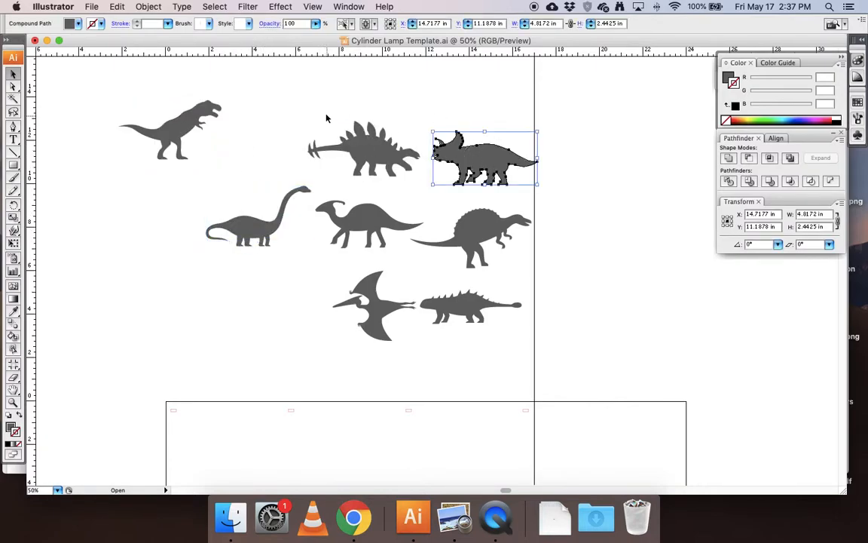
click(327, 116)
drag(364, 154, 336, 109)
drag(489, 150, 511, 131)
drag(254, 230, 151, 258)
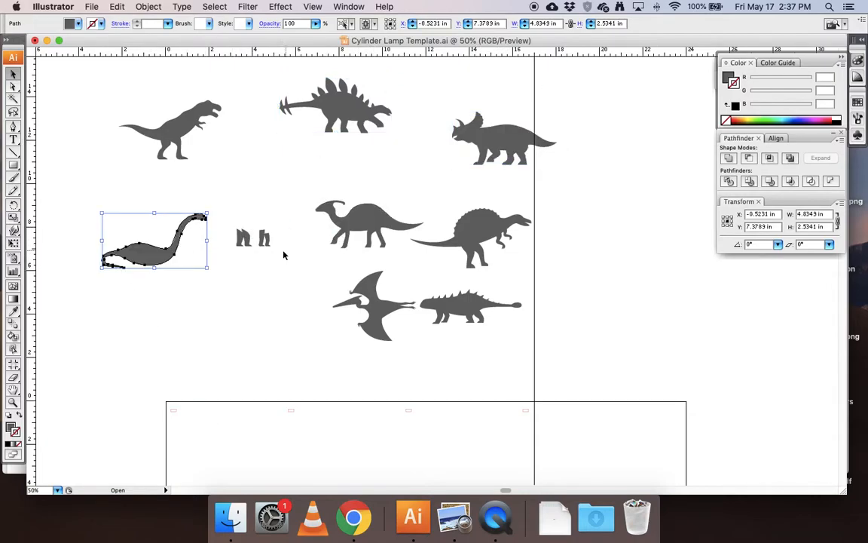
- Undo the last body move, then move the complete long-necked dinosaur, legs included, left to about X -0.83 in, Y 7.56 in
key(cmd+z)
drag(187, 178, 312, 272)
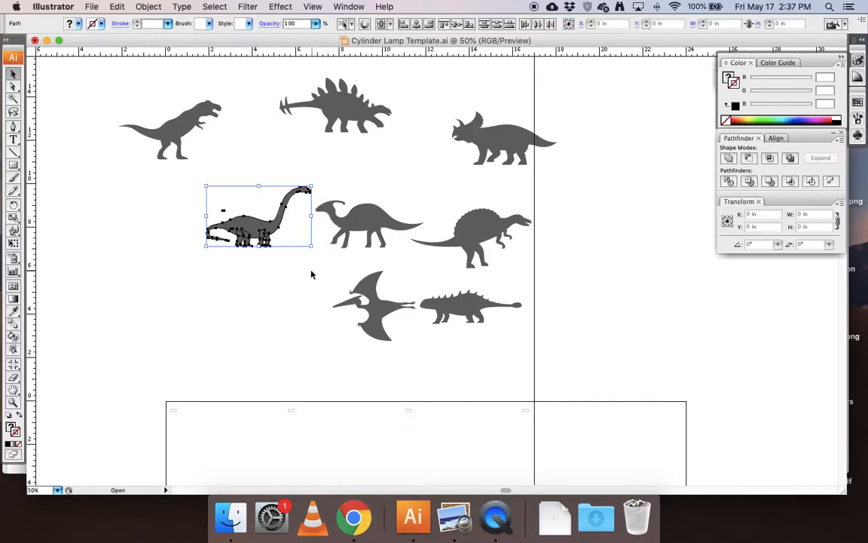
drag(231, 230, 122, 251)
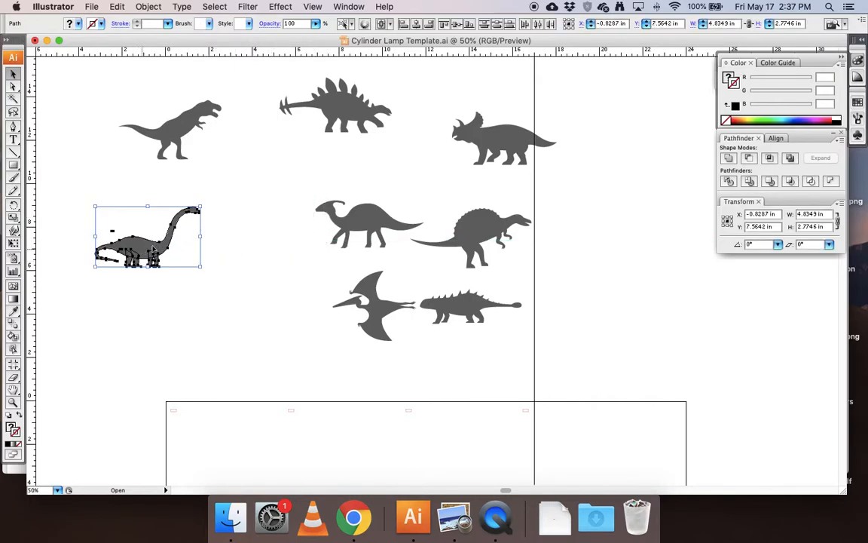
- Spread out the crested dinosaur, the sail-backed dinosaur, the pterosaur and the club-tailed dinosaur so that all silhouettes stand apart
click(295, 188)
drag(364, 225, 325, 199)
drag(491, 222, 562, 207)
drag(391, 310, 328, 318)
drag(456, 307, 502, 298)
- Select all the dinosaur silhouettes and remove their fill colour
click(15, 88)
click(14, 73)
click(189, 120)
drag(67, 67, 653, 360)
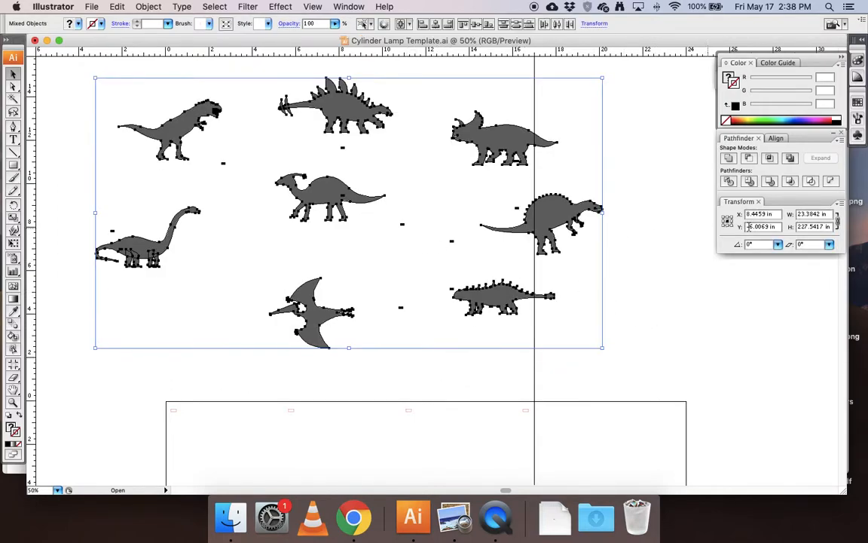
click(730, 78)
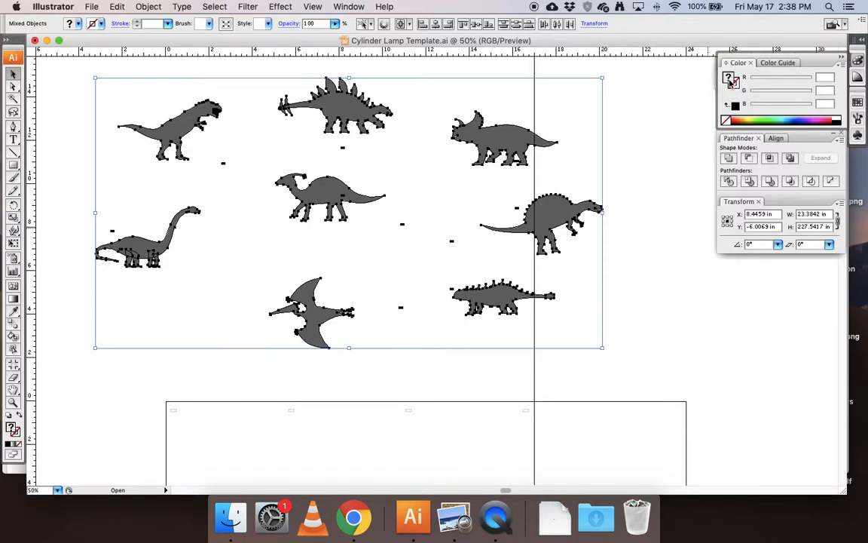
click(726, 121)
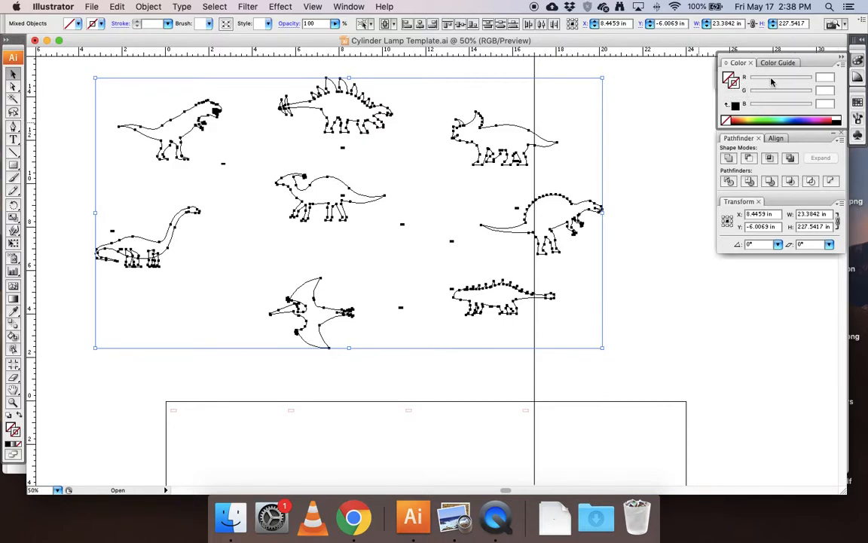
- Give the selected dinosaurs a red stroke (R 255, G 0, B 0) with a weight of 0.001 in and deselect them
drag(771, 81, 815, 81)
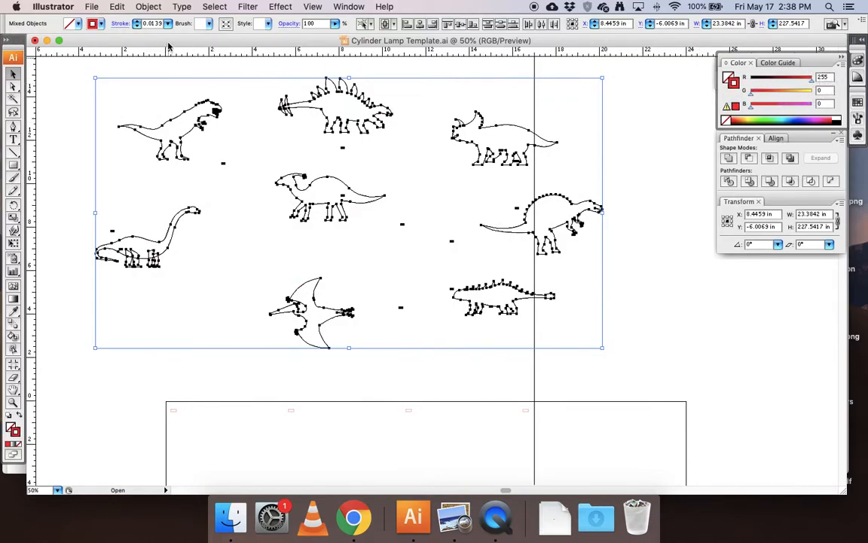
drag(141, 24, 184, 24)
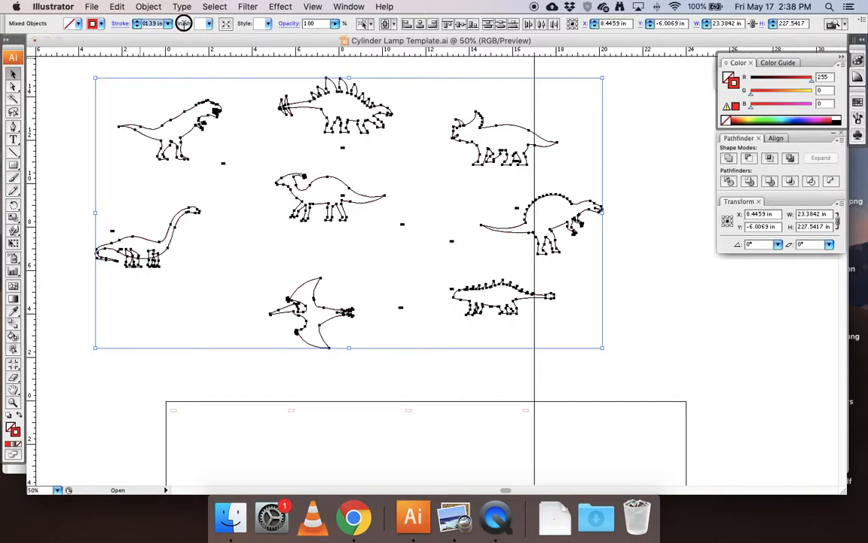
text(.001)
key(Return)
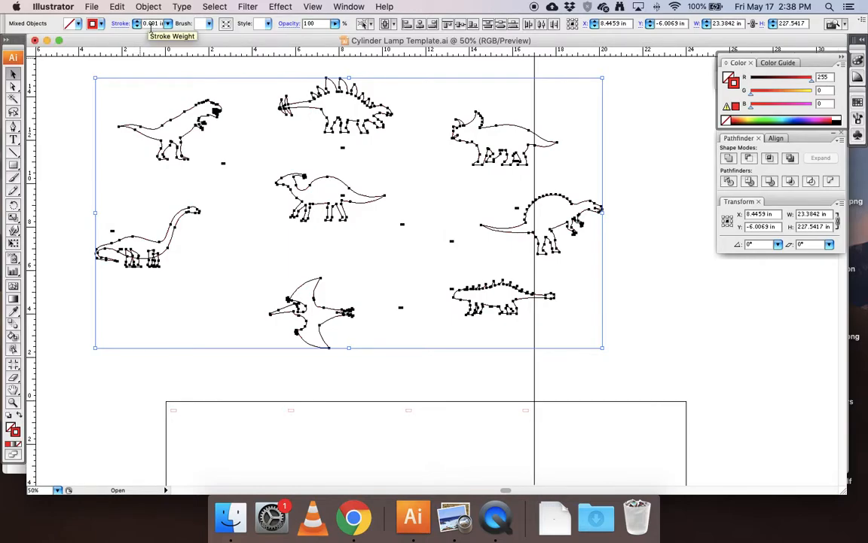
click(73, 81)
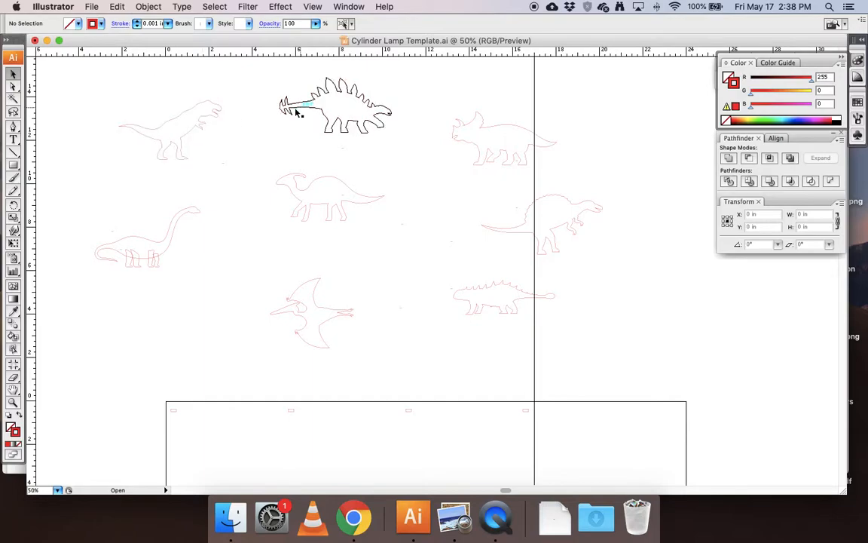
- With the Direct Selection tool, delete one outline segment on the T. rex's back and one on its belly in front of the leg
scroll(174, 106, up, 1)
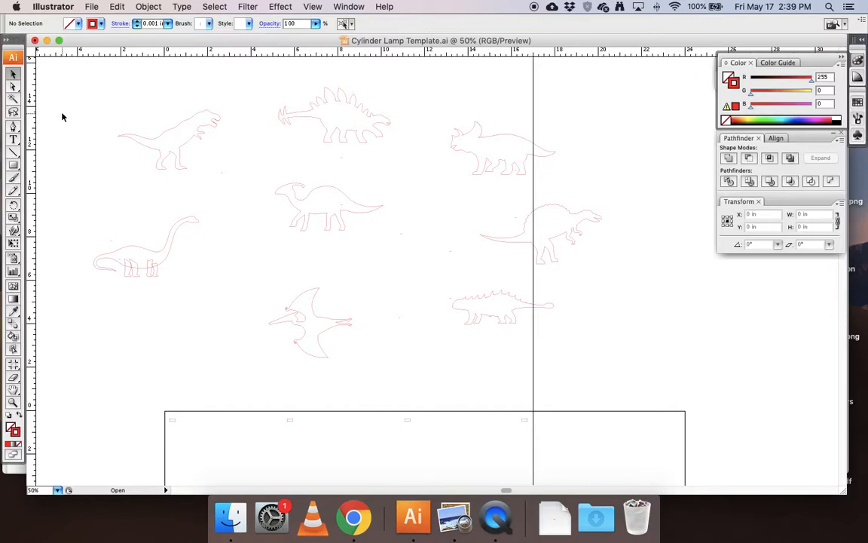
click(14, 85)
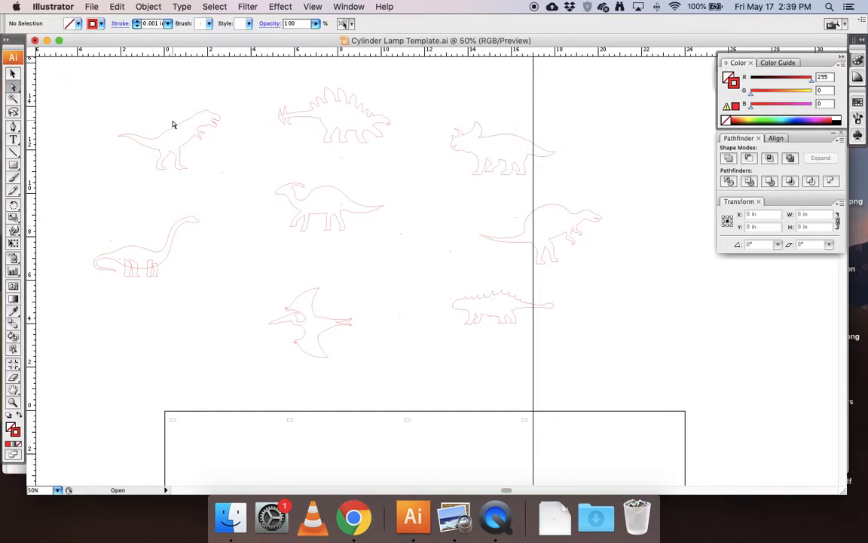
scroll(153, 119, up, 1)
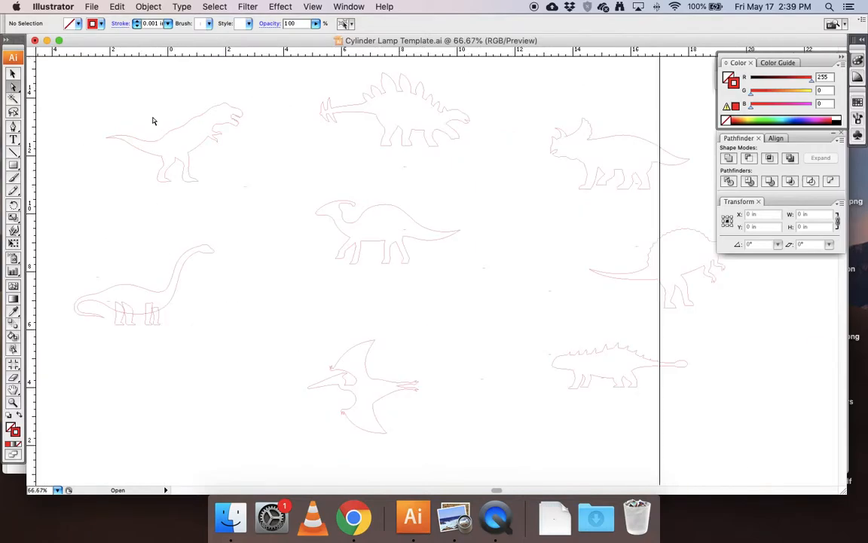
scroll(152, 121, up, 1)
scroll(152, 121, up, 2)
scroll(152, 121, left, 2)
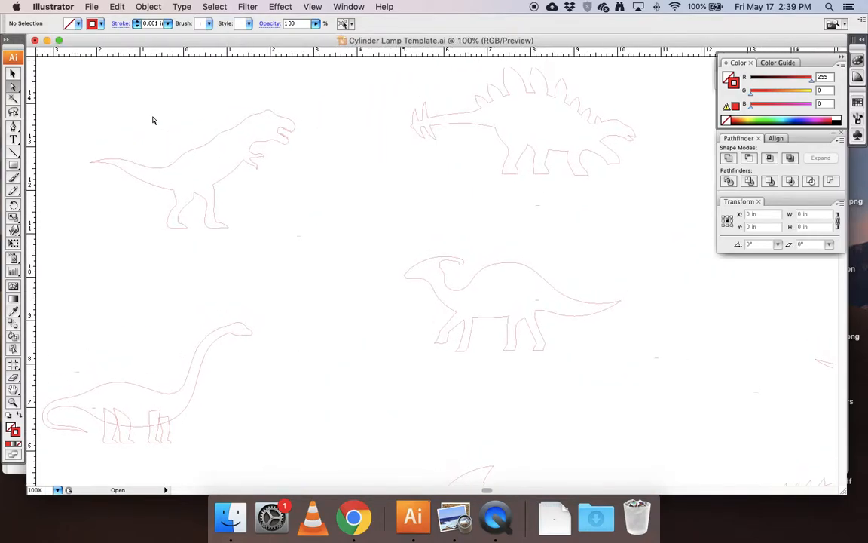
scroll(153, 120, up, 1)
click(254, 155)
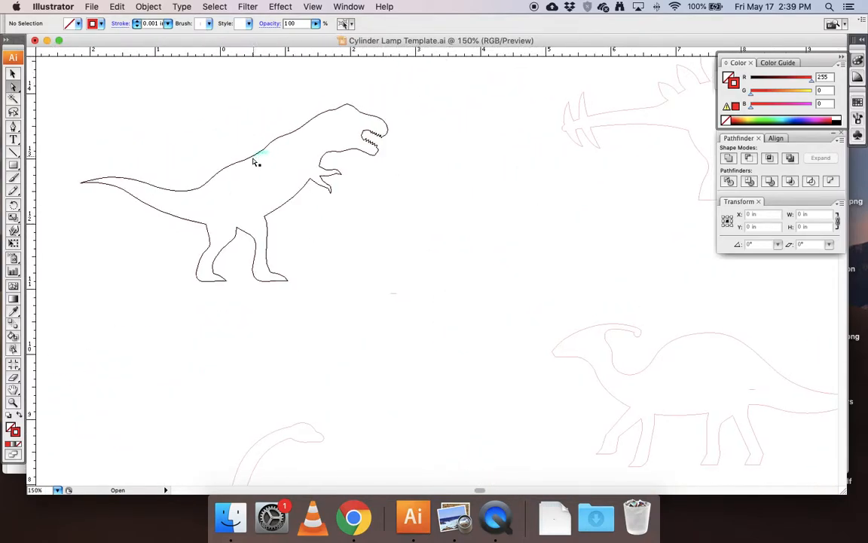
click(255, 121)
drag(245, 140, 261, 170)
scroll(242, 132, left, 2)
click(265, 144)
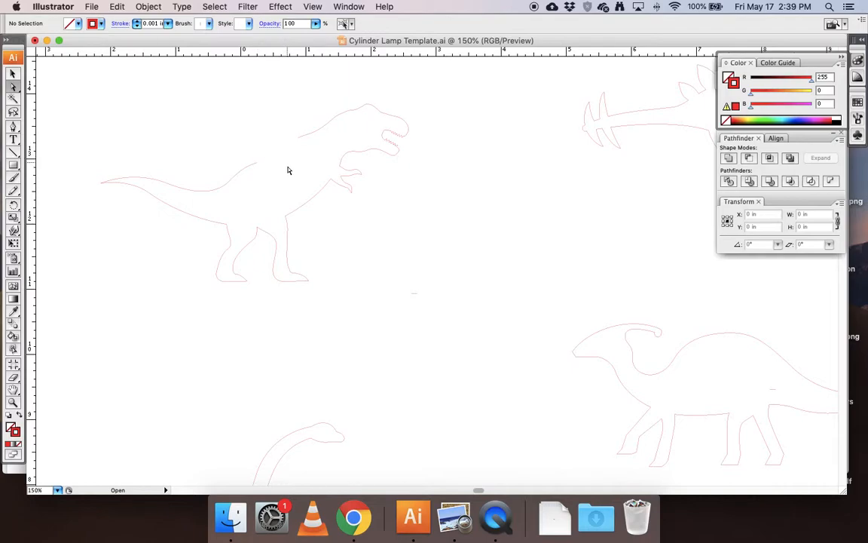
click(309, 203)
click(358, 243)
- Delete the belly segment between the stegosaurus's hind and front legs
scroll(367, 226, right, 5)
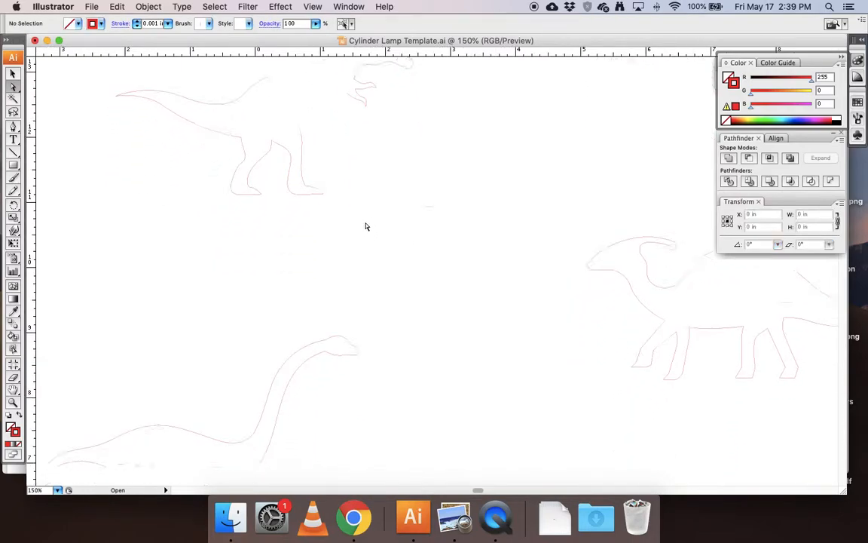
scroll(364, 228, right, 7)
scroll(364, 228, up, 3)
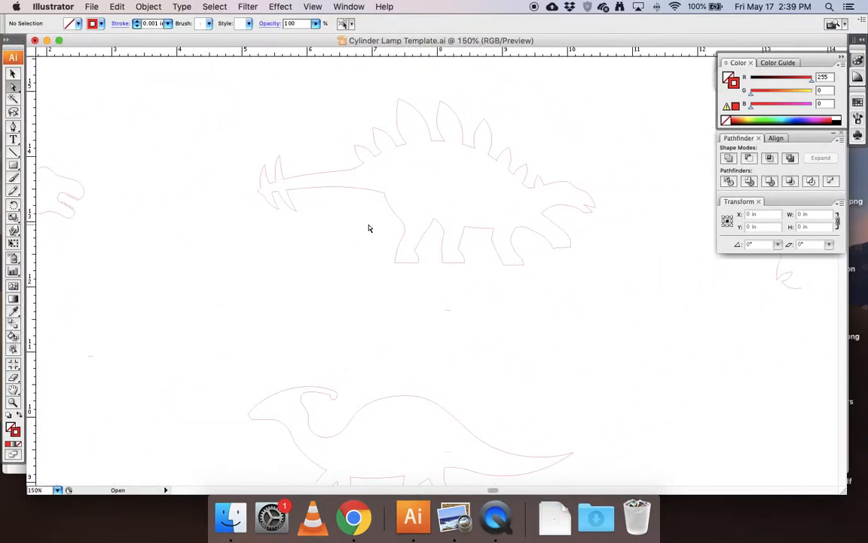
click(458, 232)
key(super+a)
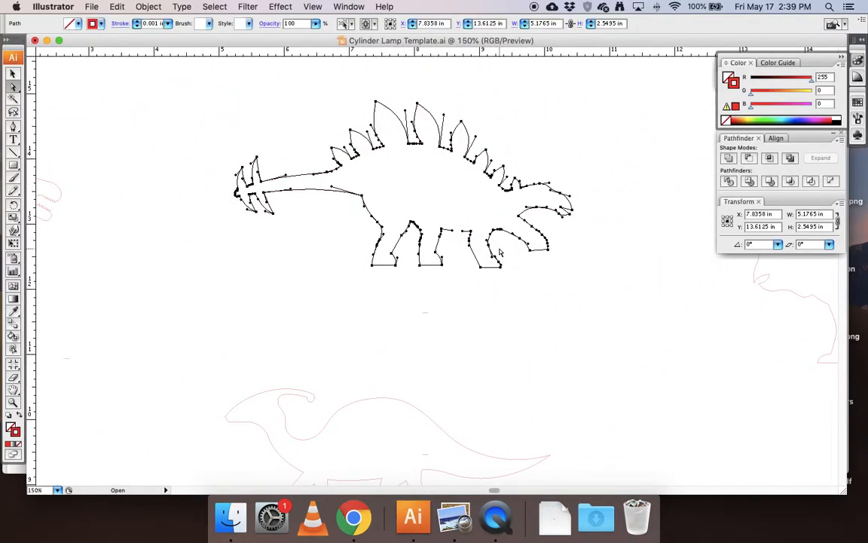
click(632, 123)
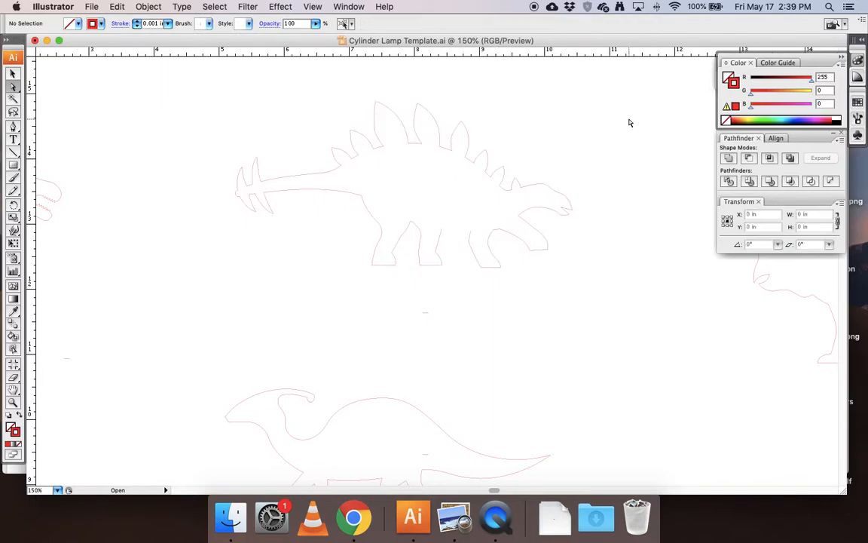
- Delete the stegosaurus's back segment between its two middle plates and the adjoining front edge of the plate behind the gap
click(451, 156)
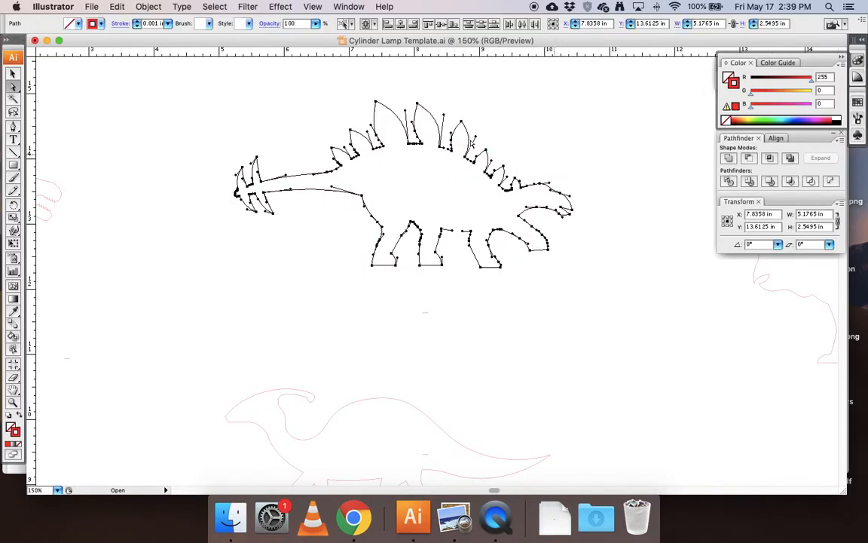
click(517, 124)
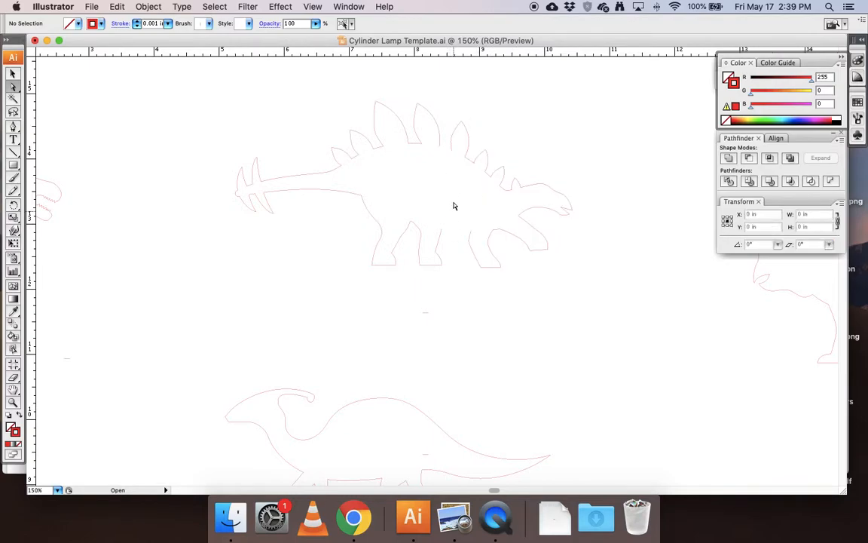
click(441, 138)
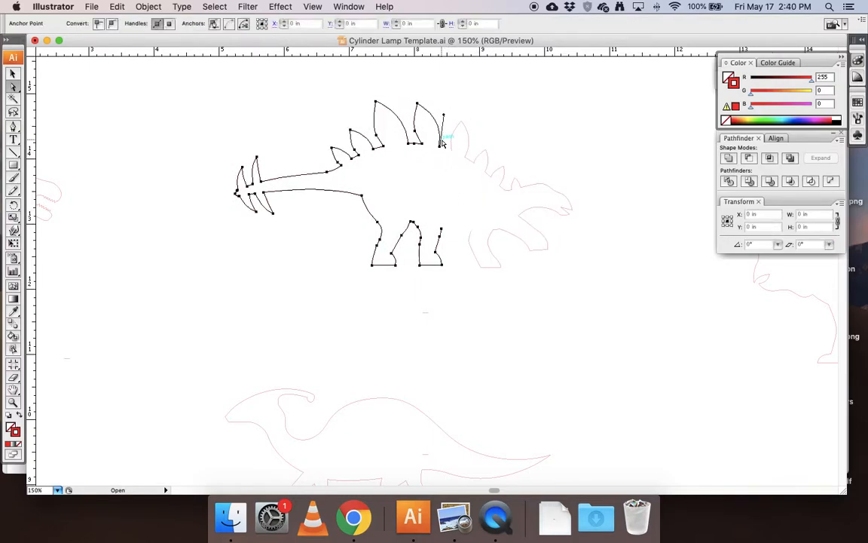
click(456, 156)
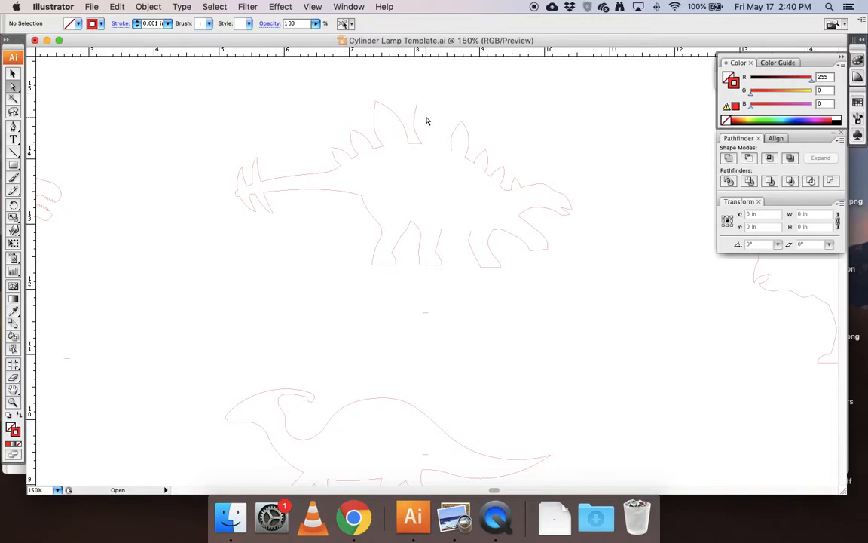
- Delete the long back segment and the middle belly segment of the triceratops outline
scroll(454, 208, right, 10)
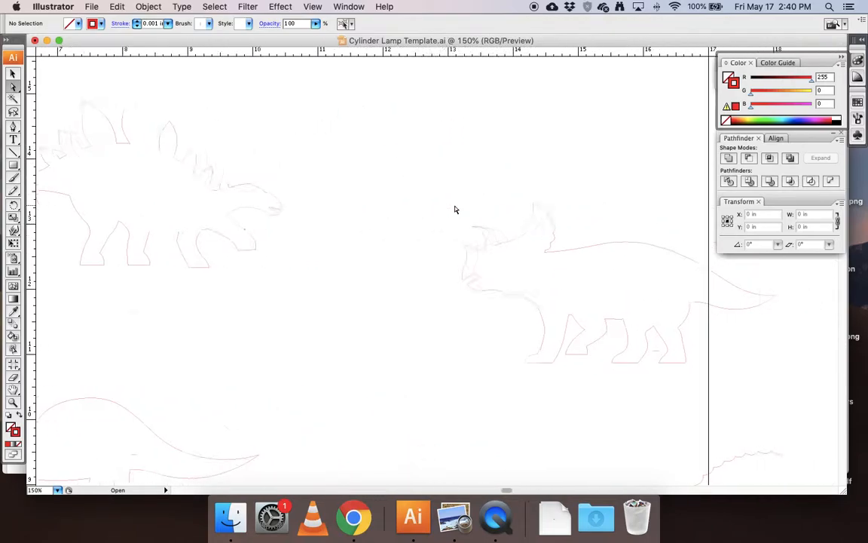
click(581, 238)
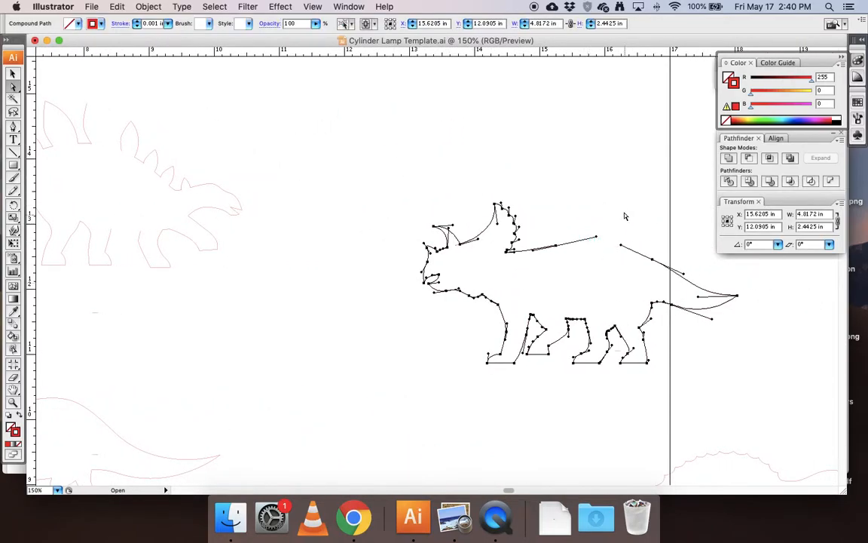
click(577, 299)
click(580, 323)
click(607, 305)
click(568, 323)
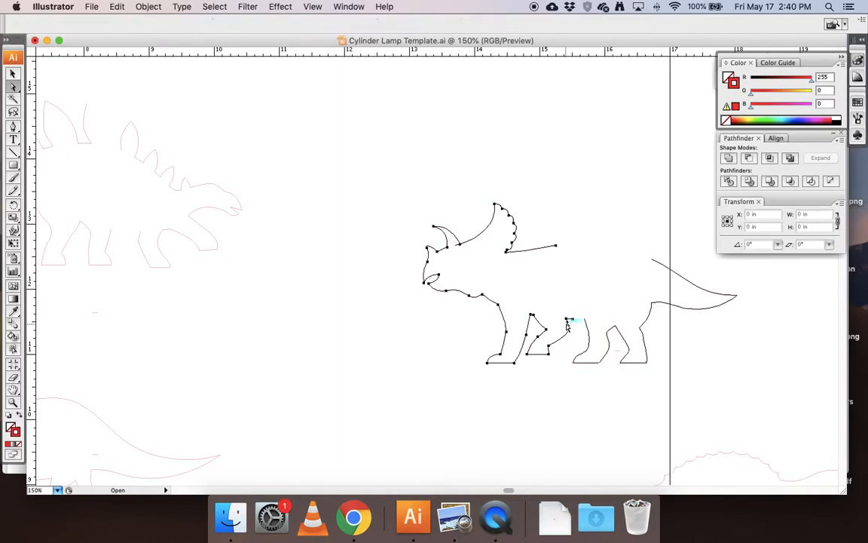
- Delete the leftover belly pieces beside the triceratops's gap and the upper rear edge of its front leg
click(564, 381)
drag(563, 305, 593, 327)
key(Delete)
click(602, 401)
click(568, 330)
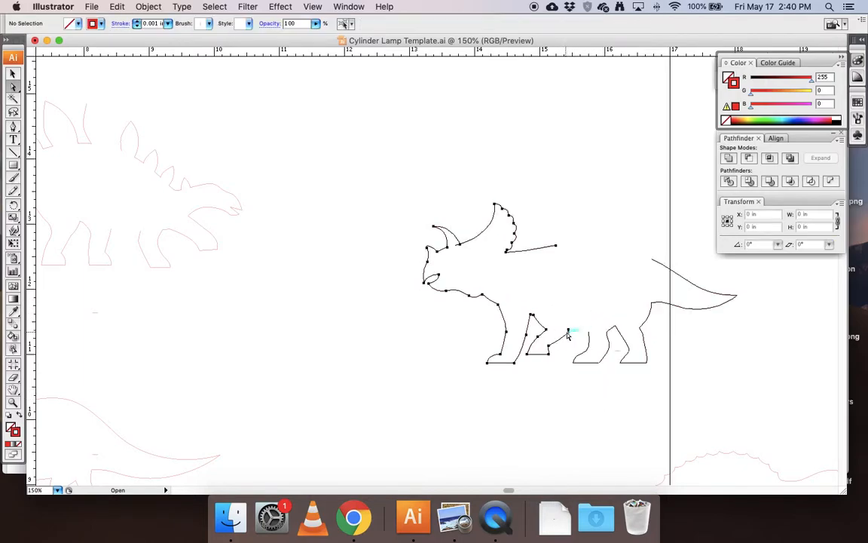
key(Delete)
click(548, 395)
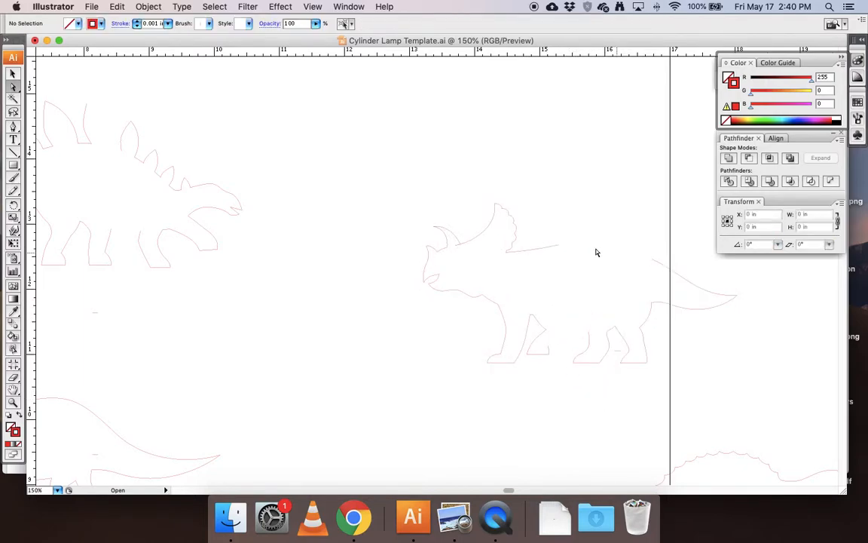
- Delete the belly segment between the sail-backed dinosaur's hind leg and its arm
scroll(567, 338, down, 2)
scroll(564, 337, up, 10)
scroll(547, 330, right, 8)
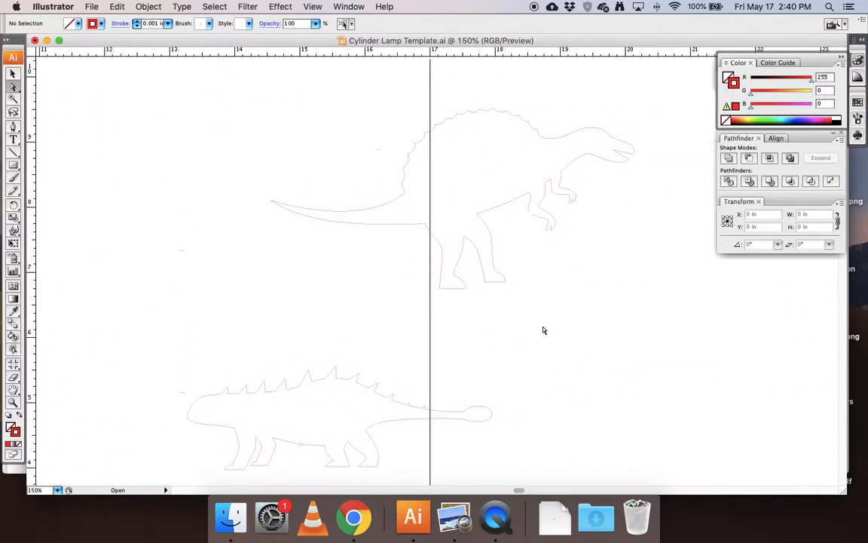
scroll(544, 330, up, 1)
click(518, 214)
key(Delete)
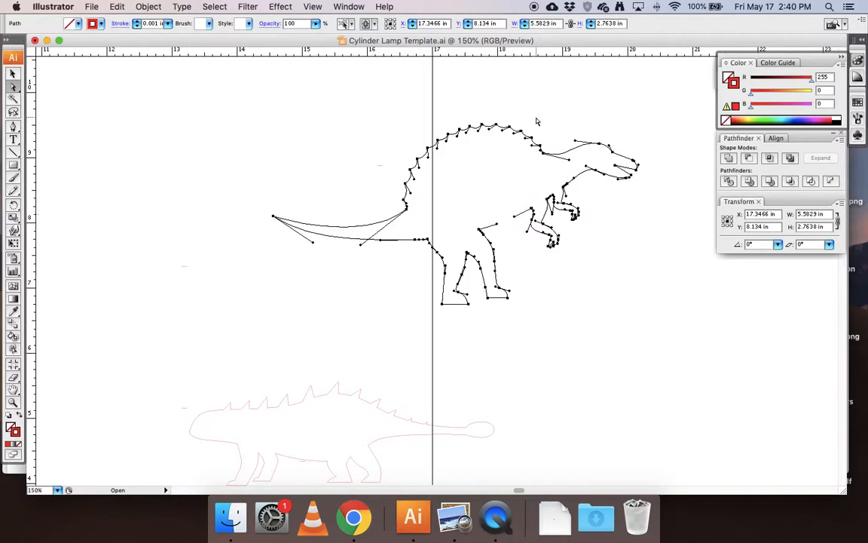
click(537, 121)
- Undo the first cut in the sail-backed dinosaur's sail and delete the outline segments at the top of the sail
drag(433, 118, 493, 146)
key(super+z)
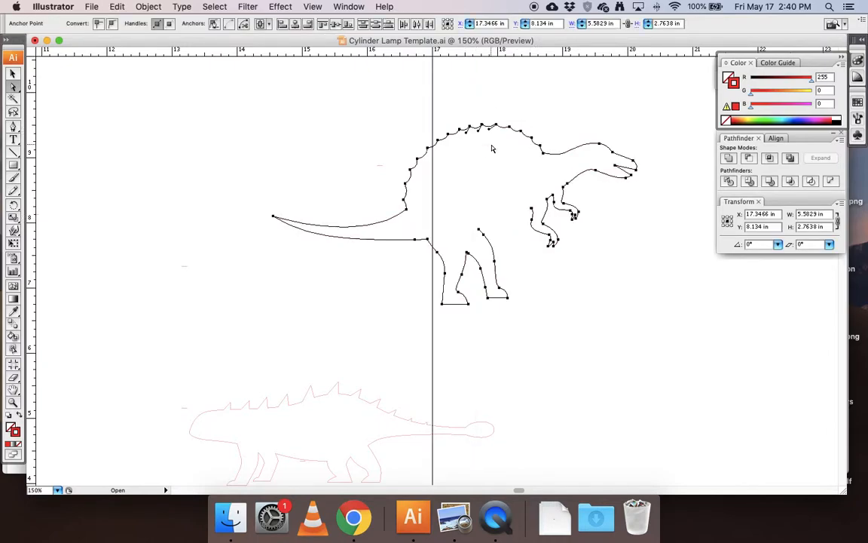
click(469, 149)
drag(454, 130, 471, 145)
- Delete the middle belly segment and the back segment before the tallest spike of the club-tailed dinosaur
scroll(452, 208, down, 4)
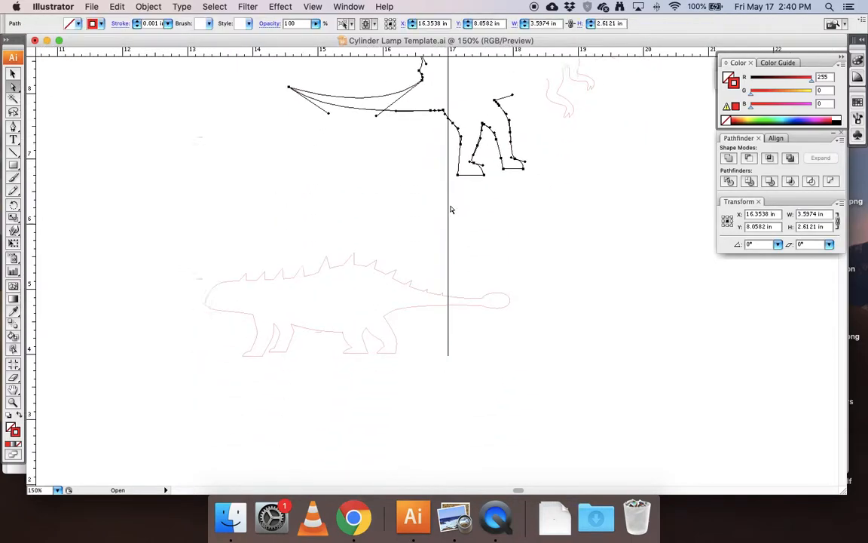
drag(312, 300, 328, 326)
drag(321, 223, 339, 262)
key(Delete)
- Delete the pterosaur's body edge between the feet and lower wing, and the short segment at the base of its neck
scroll(319, 277, left, 10)
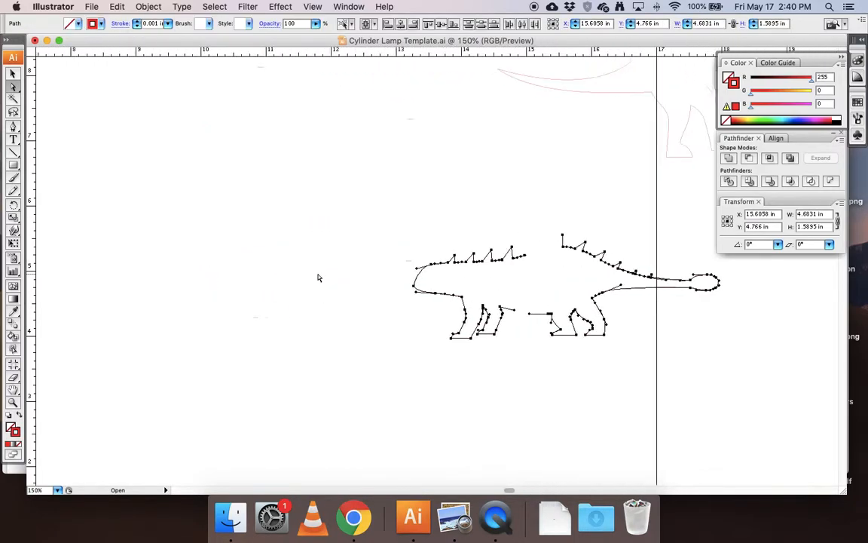
scroll(318, 278, down, 2)
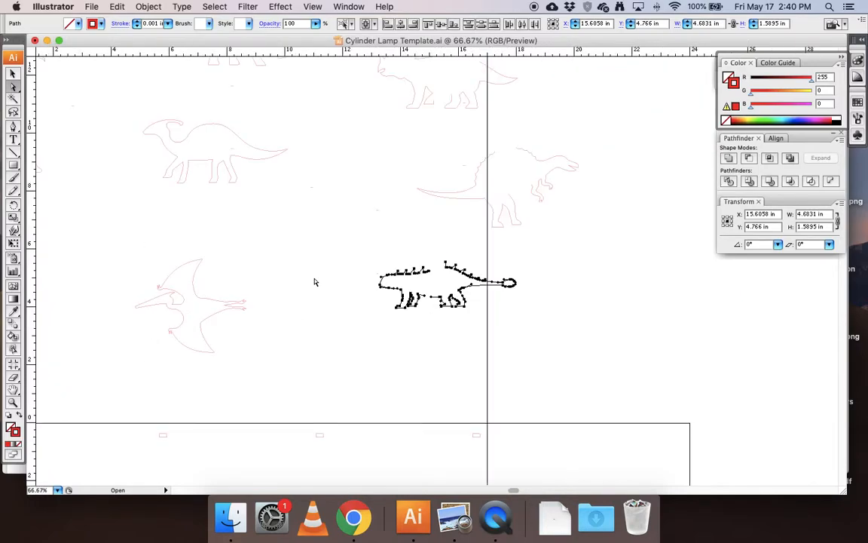
scroll(141, 305, up, 3)
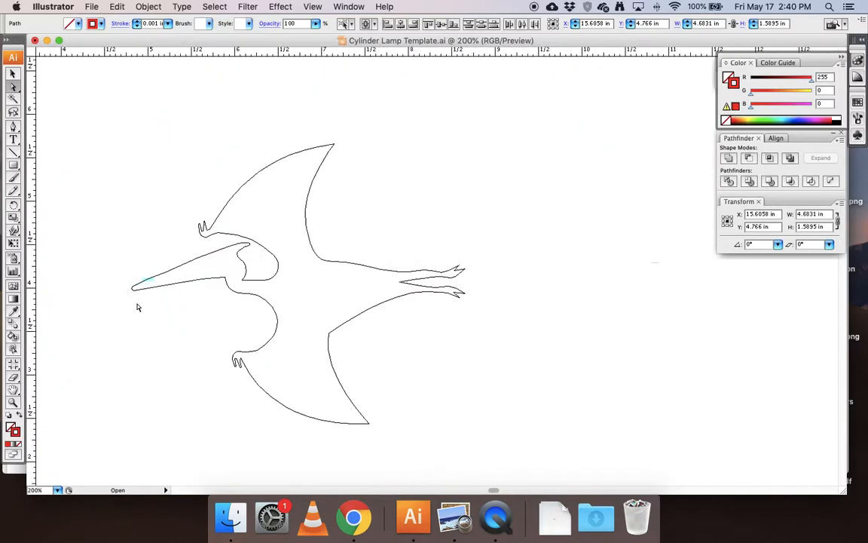
click(382, 254)
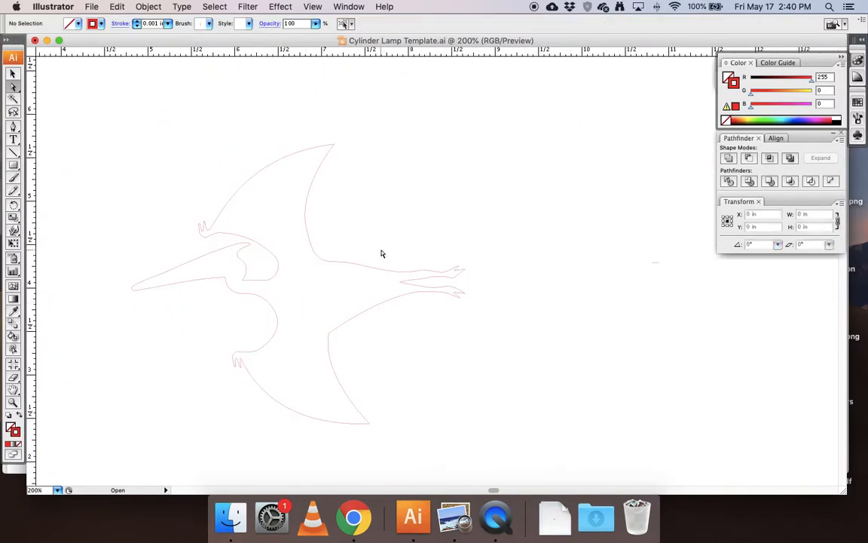
click(363, 318)
click(282, 297)
click(242, 254)
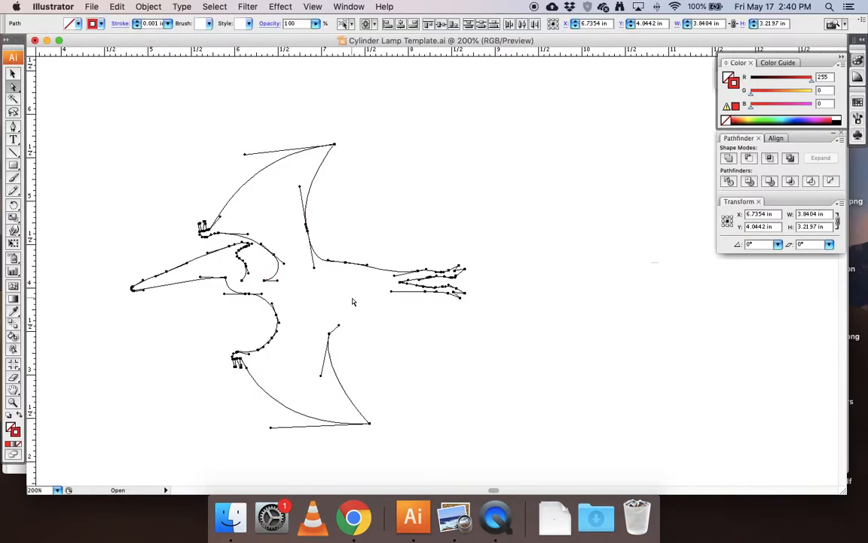
- Delete the remaining outline pieces beside the pterosaur's neck gap, behind the head and along the shoulder curve
click(352, 301)
click(249, 269)
click(360, 292)
click(275, 277)
key(Delete)
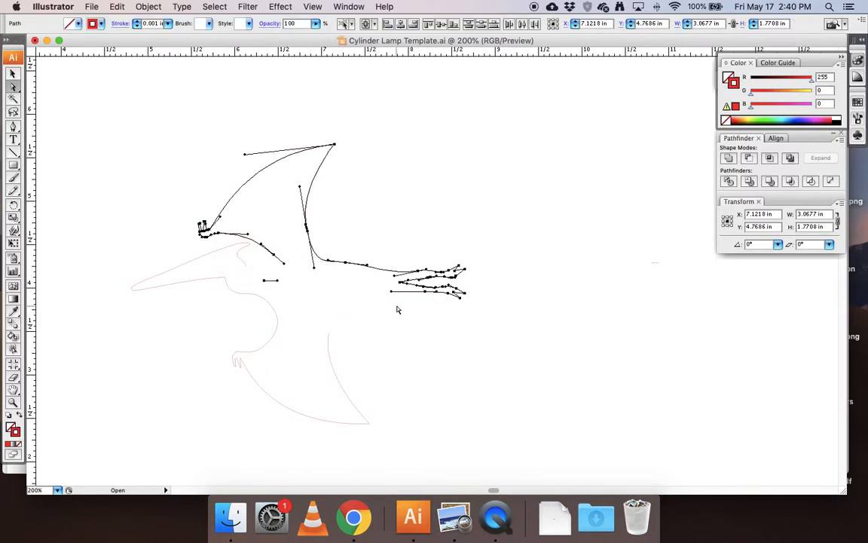
- Delete the back segment behind the neck and the middle belly segment of the crested dinosaur
scroll(397, 309, down, 5)
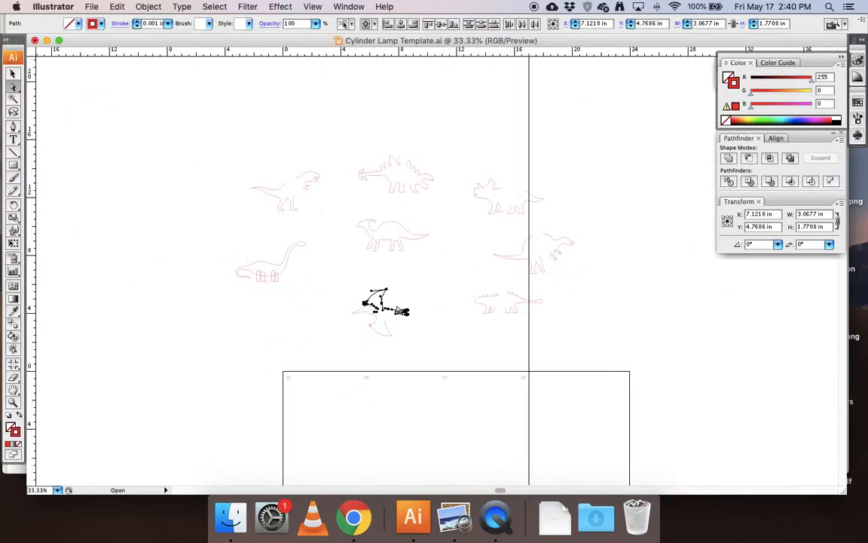
scroll(374, 219, up, 4)
drag(435, 179, 425, 271)
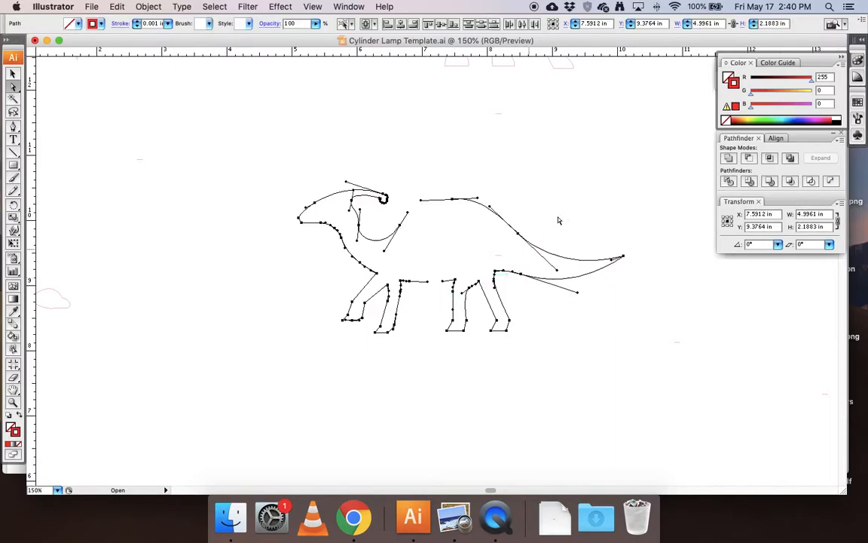
click(573, 196)
- Unite the long-necked dinosaur's body and four legs into one expanded outline with Pathfinder's Add to shape area
scroll(570, 199, down, 3)
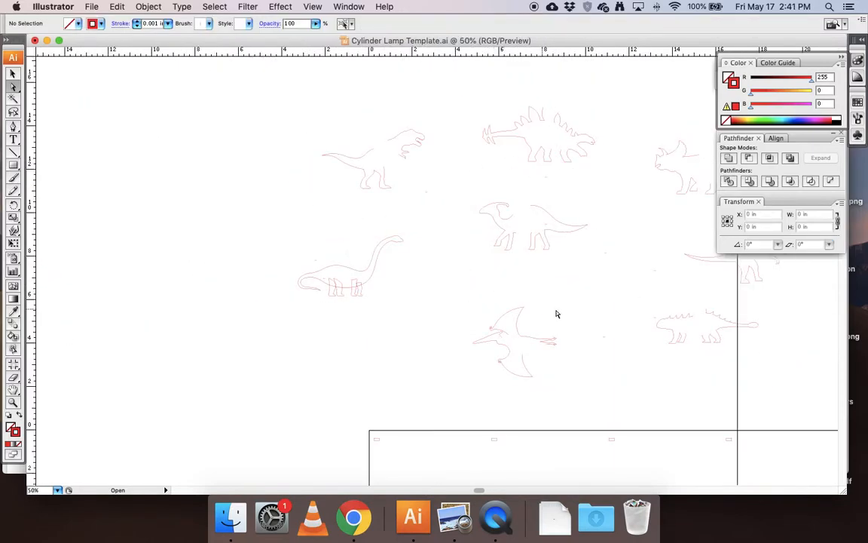
scroll(614, 311, right, 5)
scroll(591, 300, left, 5)
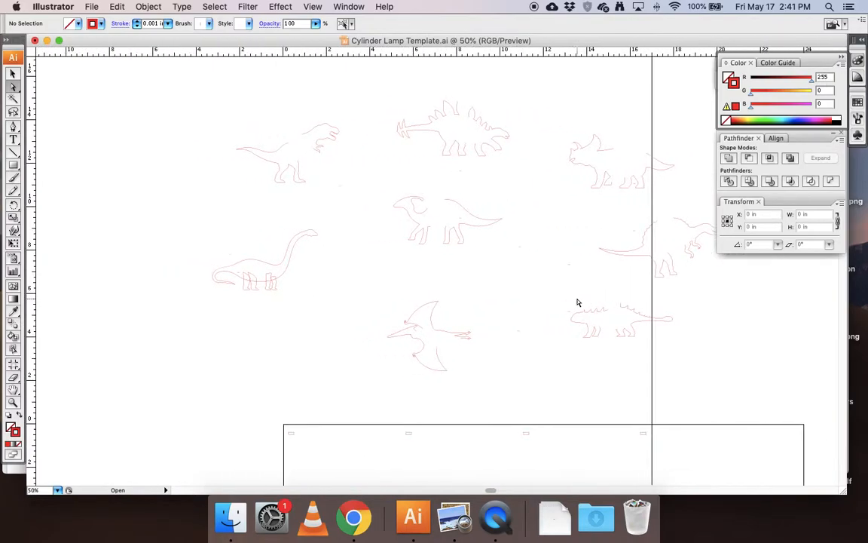
scroll(333, 255, left, 5)
scroll(329, 248, up, 3)
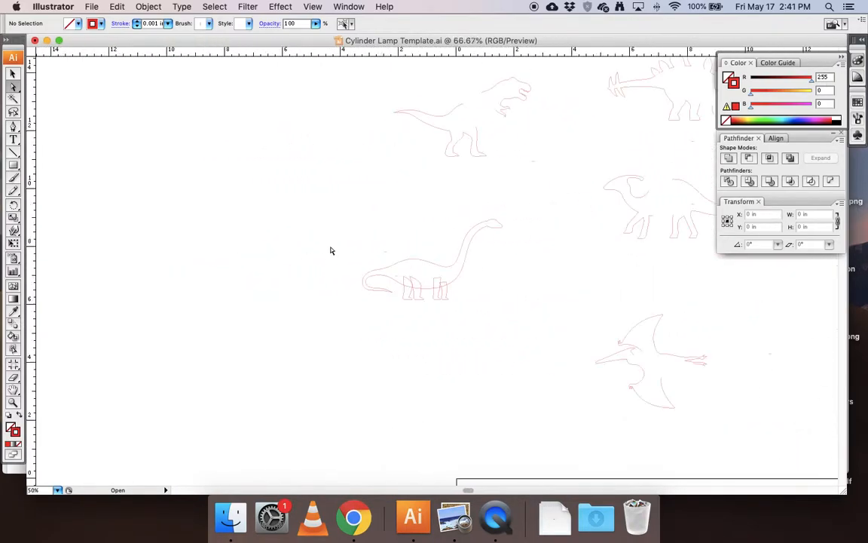
scroll(354, 250, right, 5)
scroll(382, 250, up, 2)
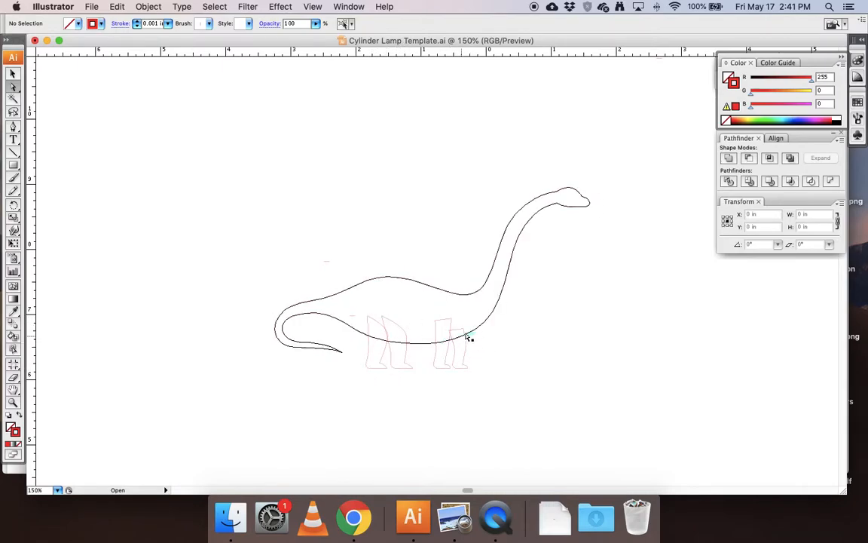
key(v)
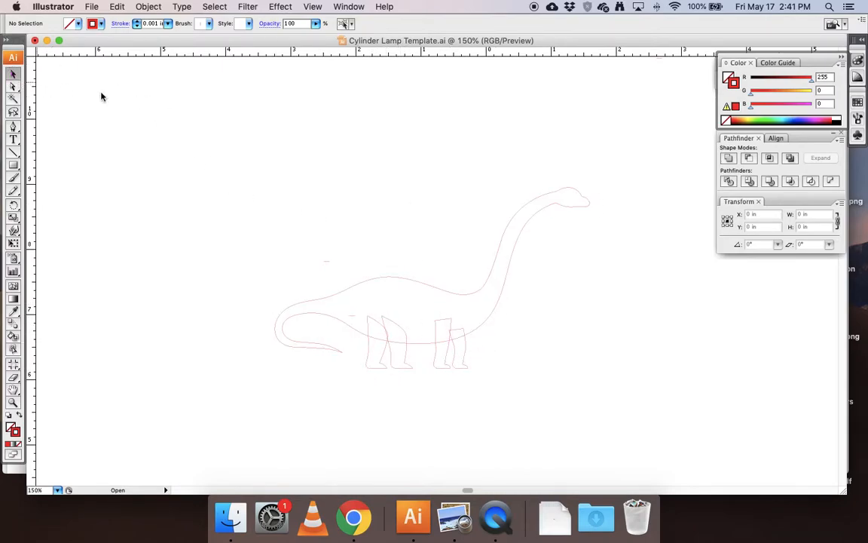
drag(174, 131, 637, 395)
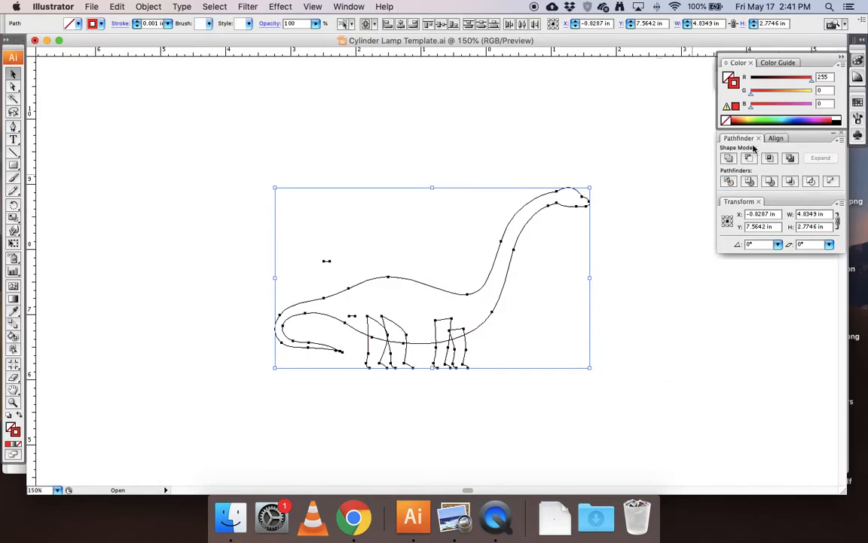
click(310, 8)
mouse_move(330, 9)
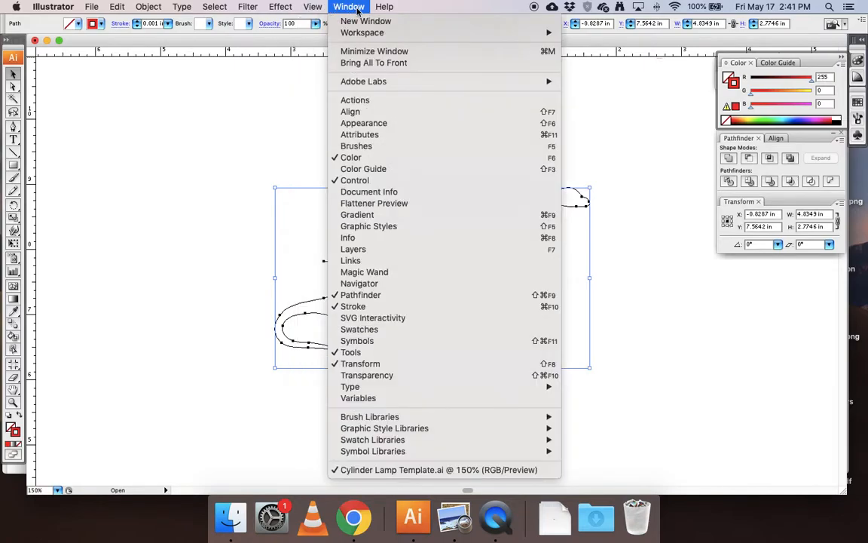
click(684, 287)
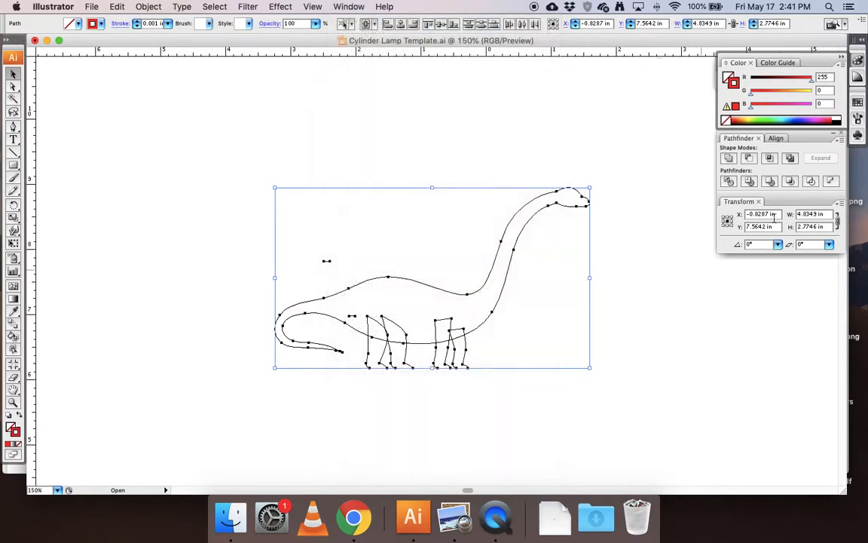
click(730, 158)
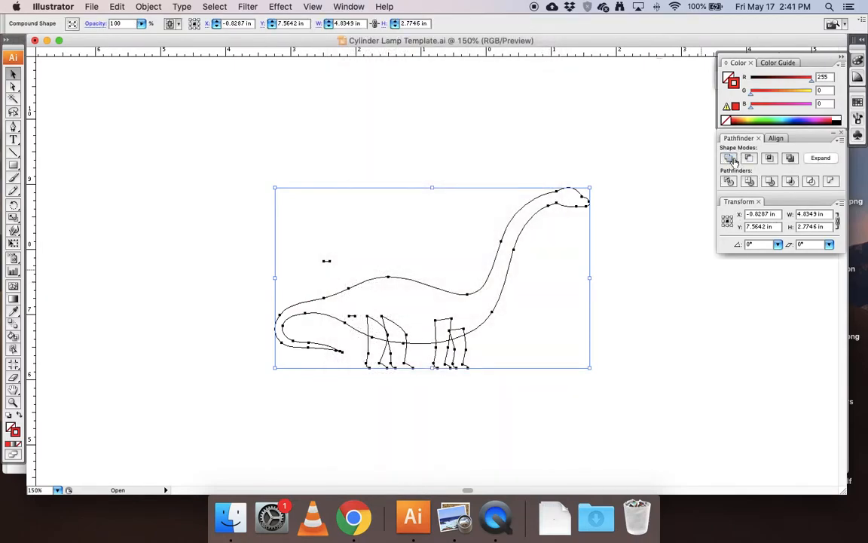
click(729, 182)
click(541, 164)
click(806, 163)
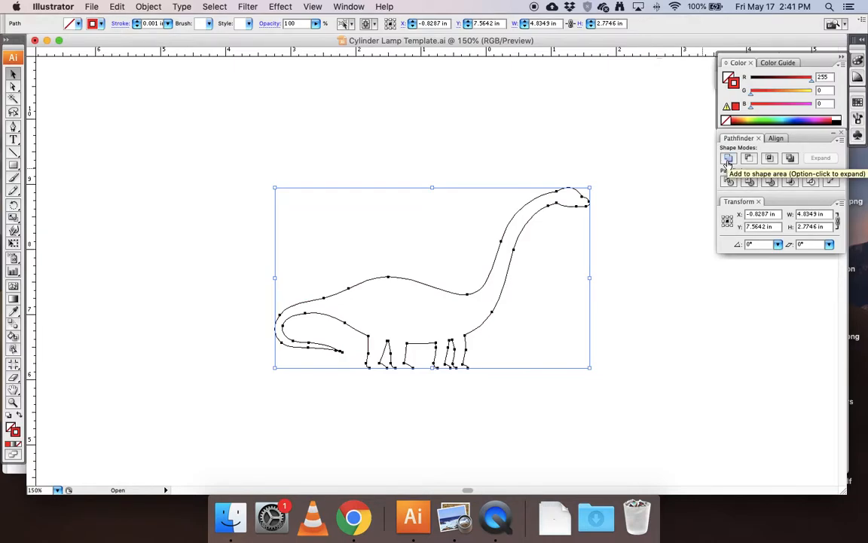
click(363, 169)
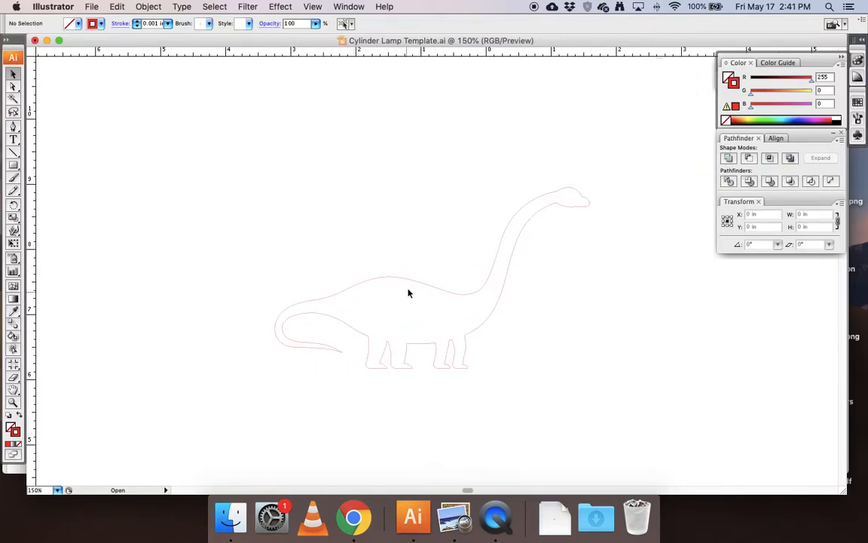
- Delete the upper back segment and the belly segment between the front and hind legs of the long-necked dinosaur
click(13, 86)
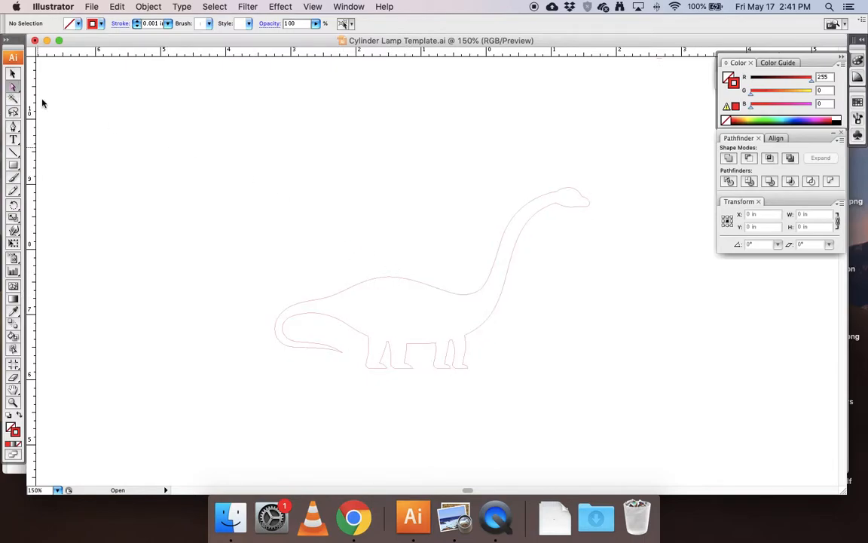
drag(393, 273, 422, 300)
key(Delete)
click(436, 396)
click(422, 347)
key(Delete)
click(582, 384)
- Move the T. rex outline into the upper-left corner of the lamp template rectangle
scroll(553, 381, down, 5)
scroll(553, 382, right, 5)
scroll(551, 383, down, 5)
scroll(548, 382, up, 1)
click(13, 75)
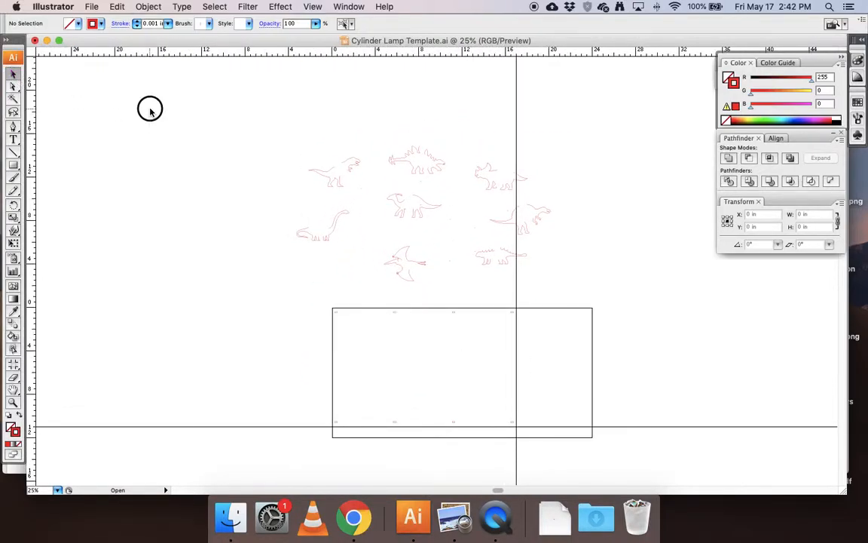
drag(333, 184, 362, 350)
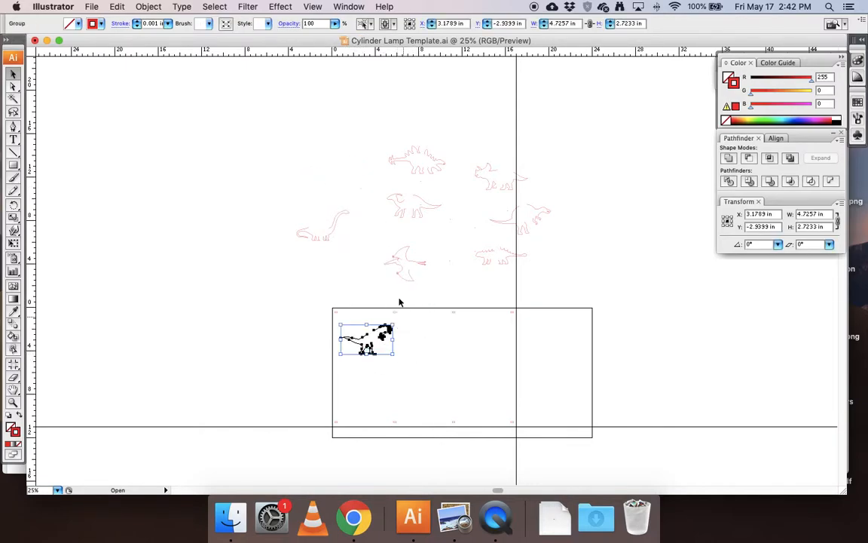
- Duplicate the T. rex outline and place the copy in the lower middle of the template rectangle
click(120, 7)
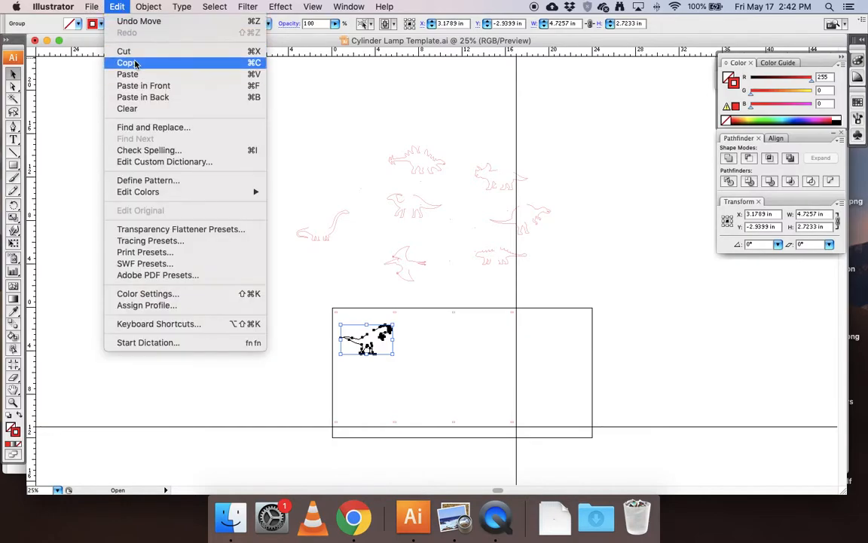
click(117, 8)
click(117, 8)
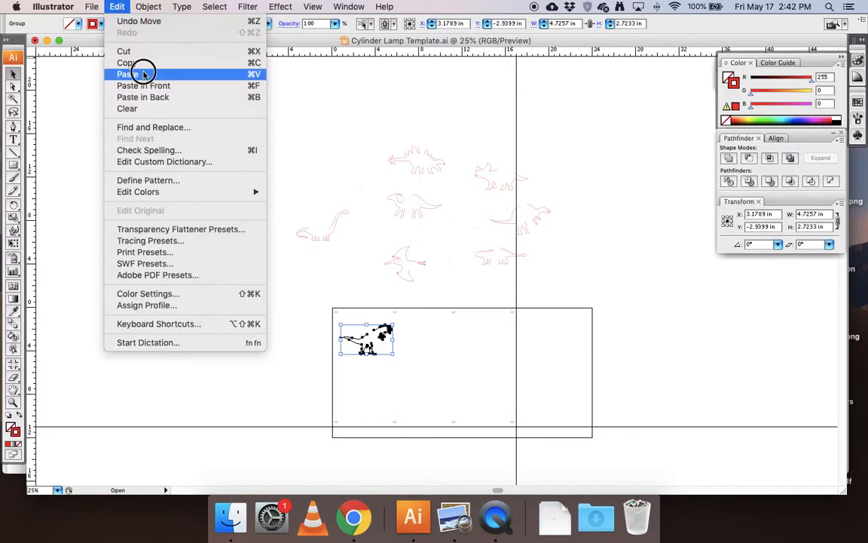
click(129, 73)
drag(440, 281, 468, 396)
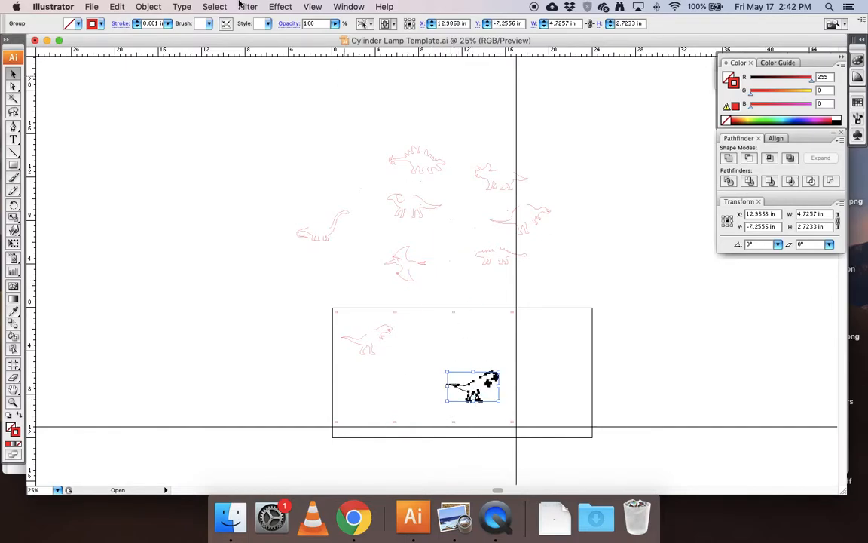
- Reflect the T. rex copy across the vertical axis and scale it down to about 3.67 by 2.12 in
click(180, 7)
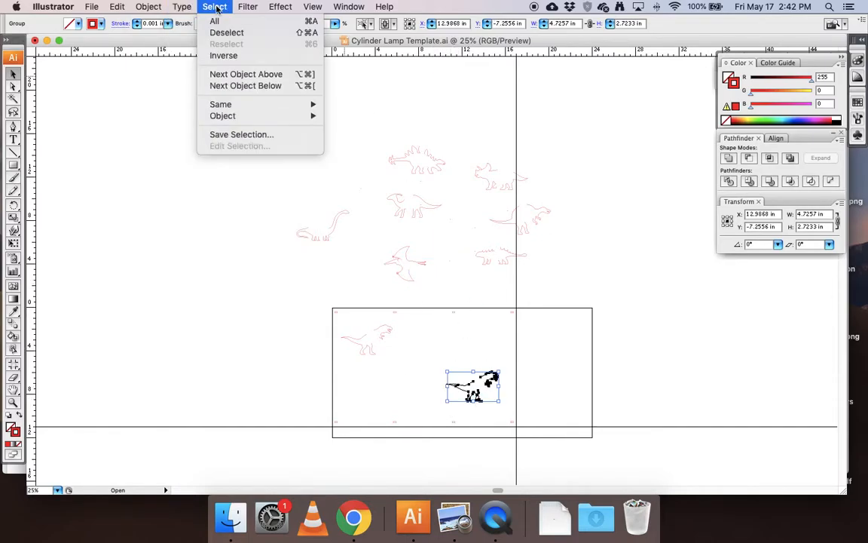
mouse_move(166, 25)
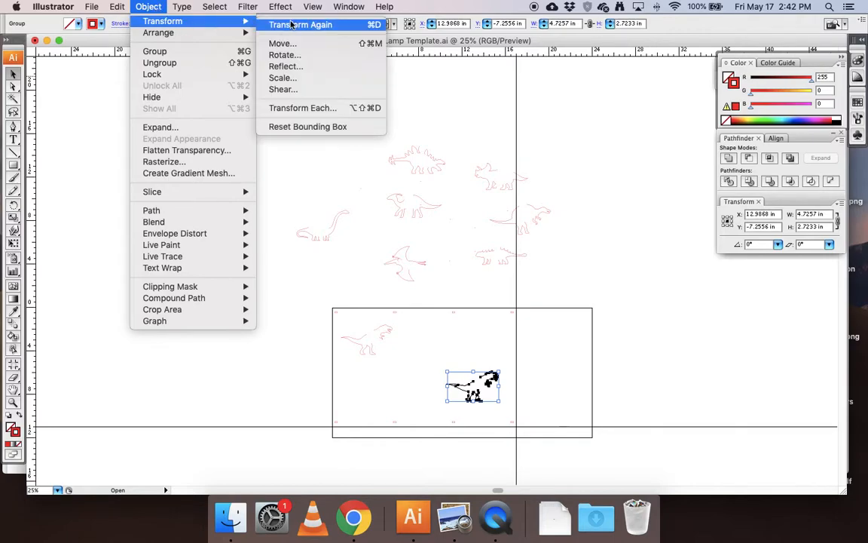
click(287, 66)
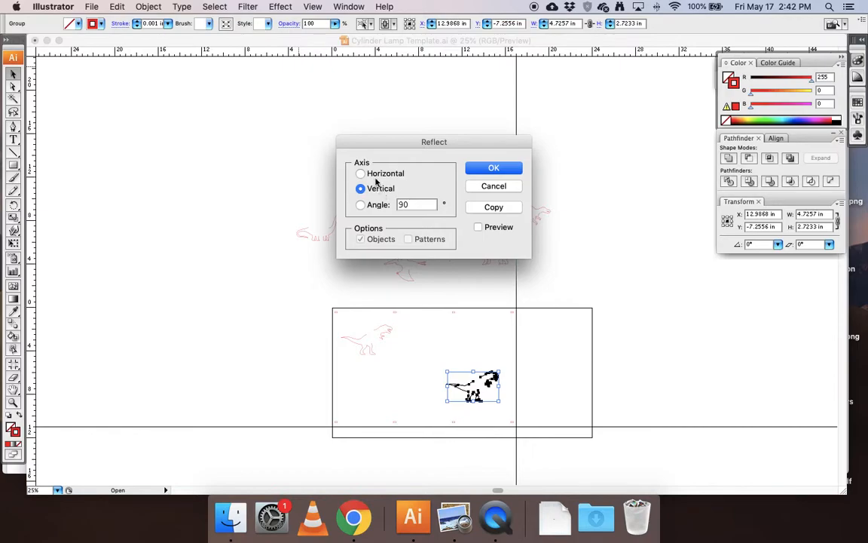
click(492, 170)
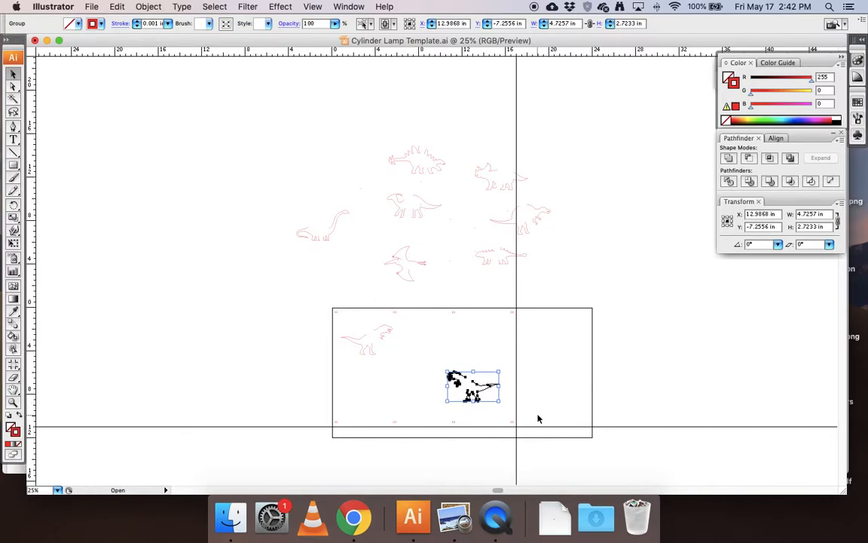
drag(502, 403, 488, 395)
click(476, 349)
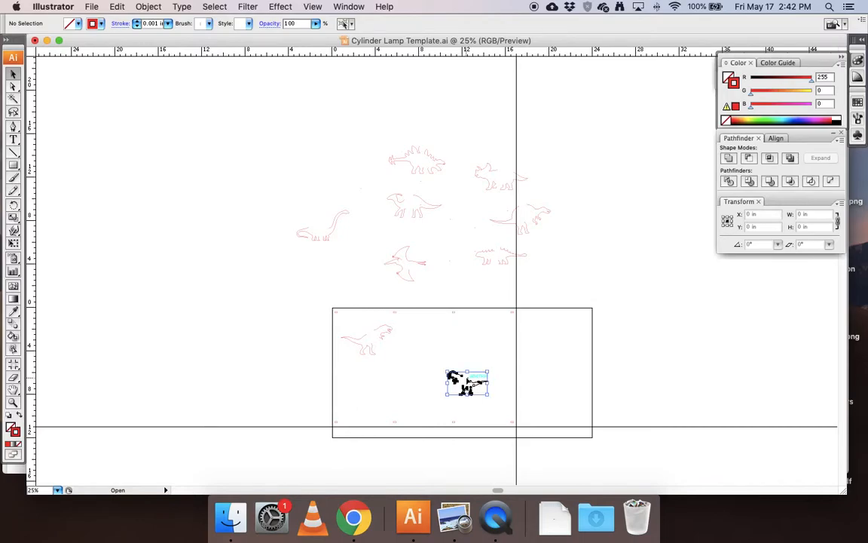
- Duplicate the small reflected T. rex and place the copy below the large T. rex in the template rectangle
click(467, 380)
key(super+c)
key(super+v)
drag(439, 275, 407, 399)
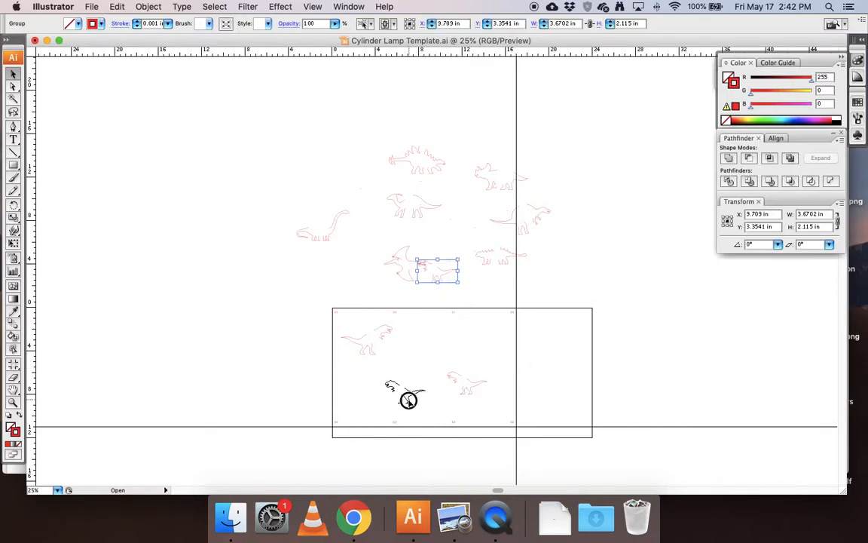
- Group the pieces of the long-necked dinosaur and move them into the template rectangle beside the large T. rex
click(332, 232)
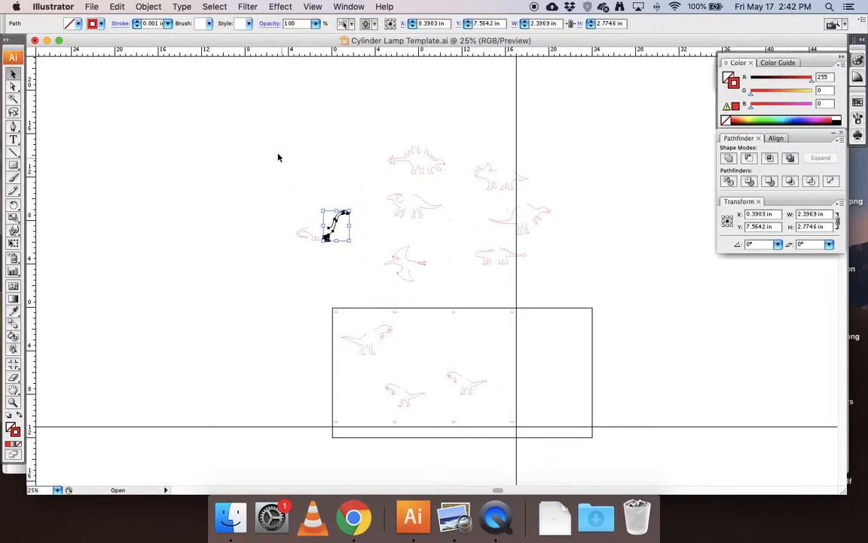
click(231, 134)
click(323, 241)
click(284, 206)
drag(285, 198, 425, 367)
key(super+z)
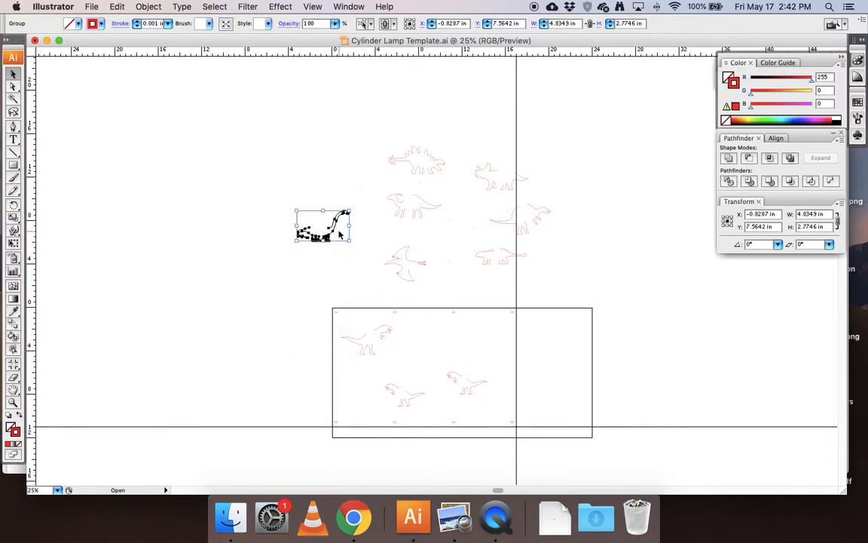
drag(341, 234, 446, 355)
- Reflect the long-necked dinosaur across the vertical axis and move it above the rightmost small T. rex in the template rectangle
click(156, 6)
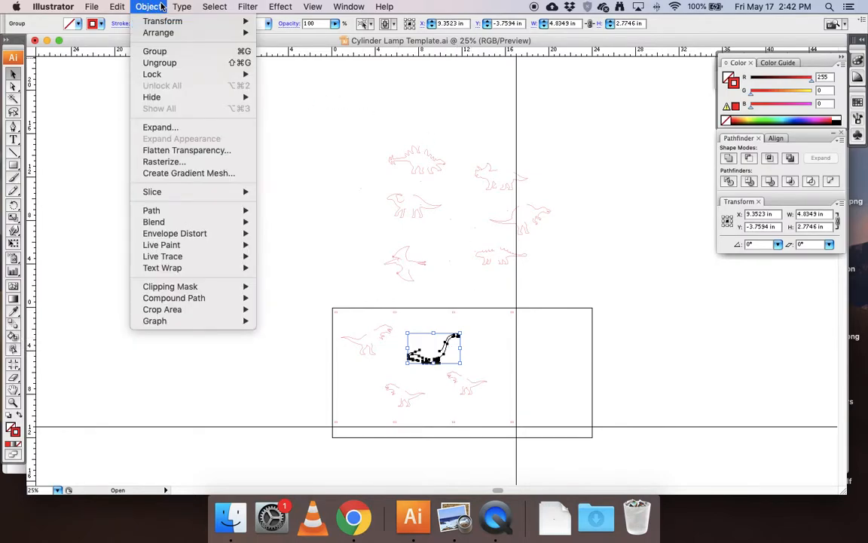
mouse_move(189, 21)
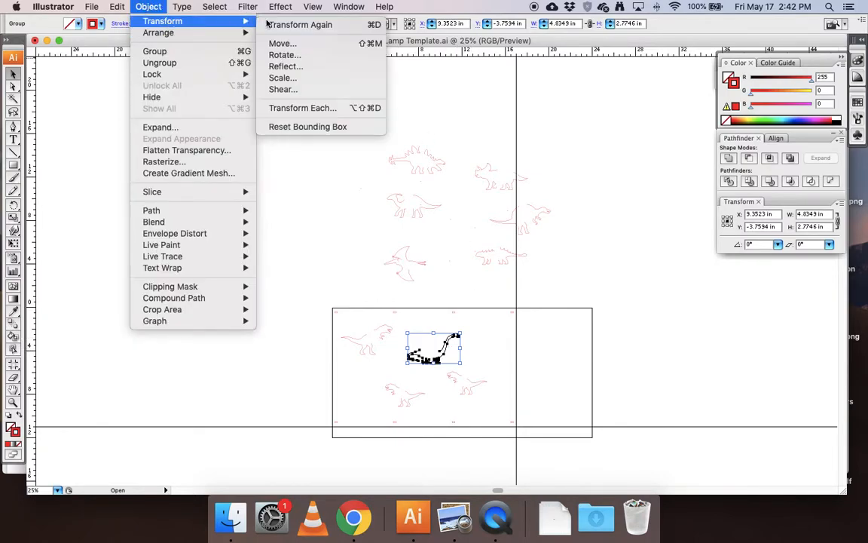
click(287, 66)
click(473, 170)
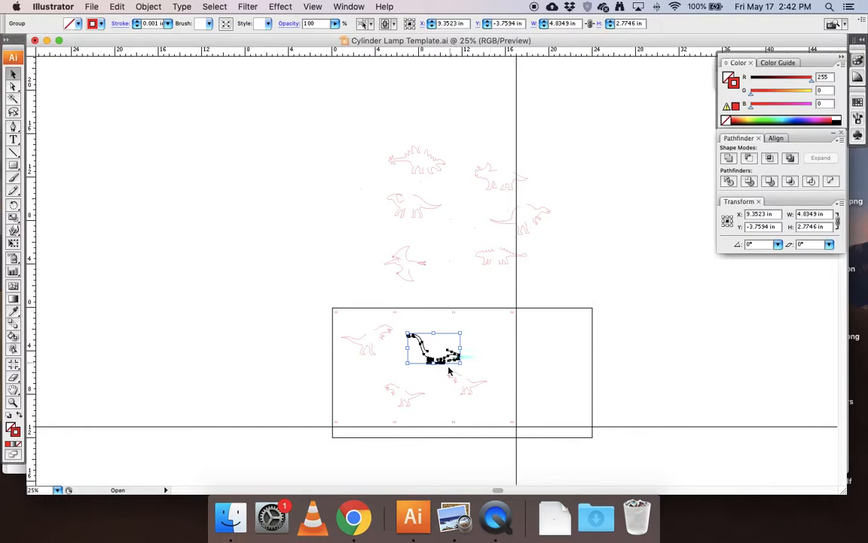
drag(439, 363, 482, 351)
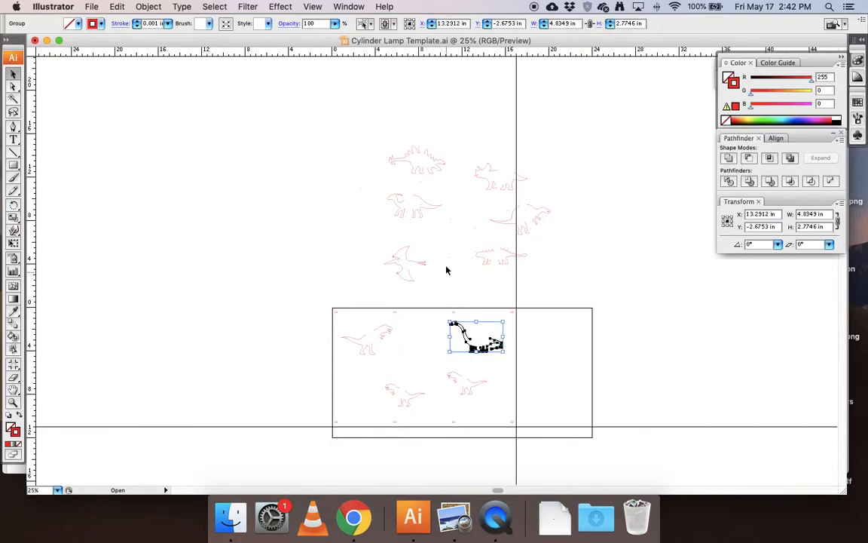
- Move the pterodactyl to the middle of the template rectangle and the low spiked dinosaur to its lower edge
click(412, 261)
click(413, 262)
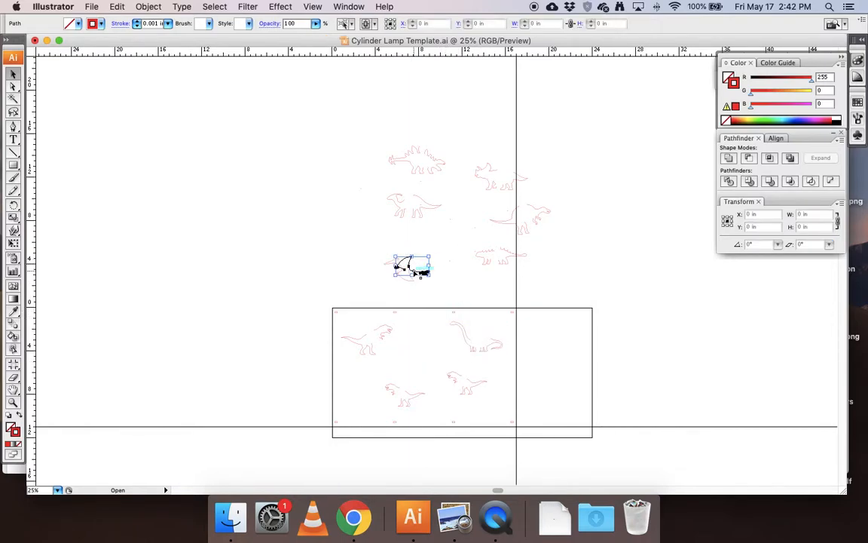
click(378, 242)
drag(377, 242, 411, 365)
drag(457, 240, 433, 416)
- Move the triceratops and the stegosaurus into the rectangle below the large T. rex and scale both down, the triceratops to about 2.91 by 1.47 in
drag(526, 190, 350, 360)
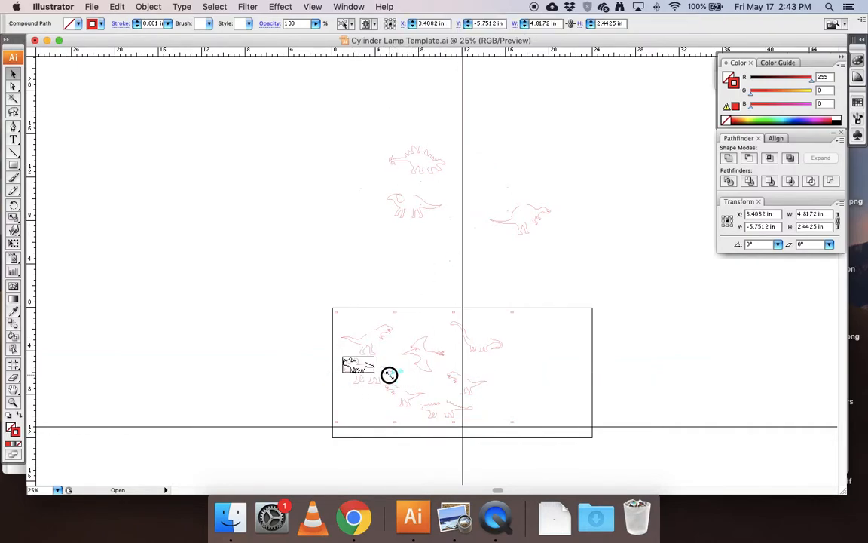
click(436, 239)
drag(384, 138, 364, 402)
- Move the arched-back dinosaur between the large T. rex and the long-necked dinosaur near the rectangle's upper edge and scale it down
drag(487, 185, 558, 239)
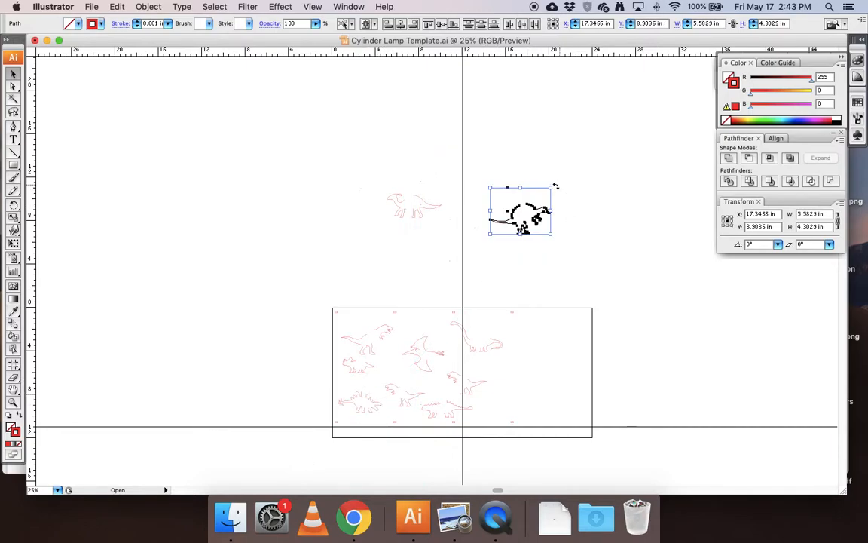
drag(553, 183, 443, 372)
click(417, 358)
click(459, 350)
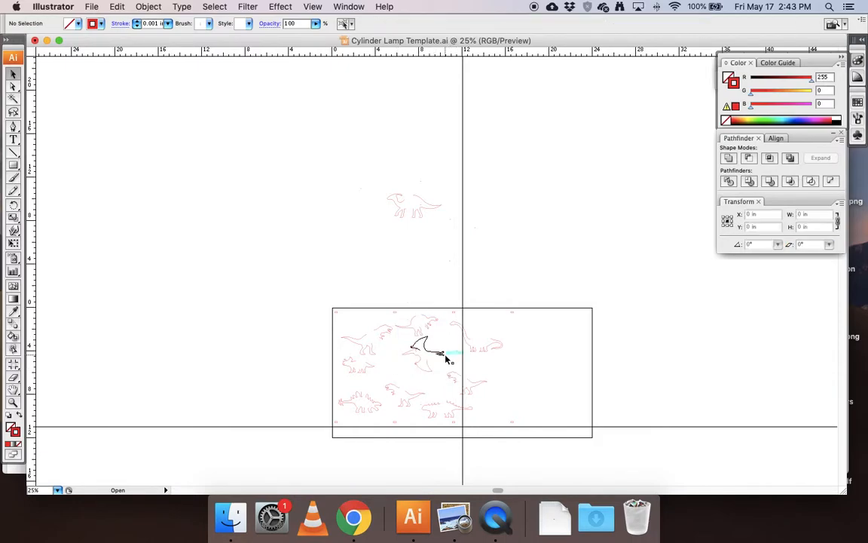
- Select the pterodactyl pieces and move them slightly down, away from the arched-back dinosaur
scroll(431, 350, up, 1)
drag(370, 320, 459, 379)
drag(428, 343, 422, 358)
click(467, 327)
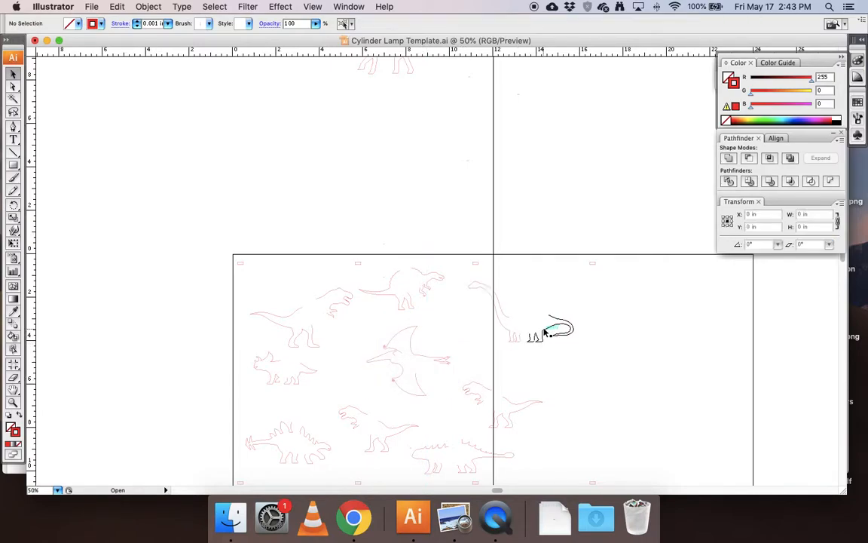
- Move the remaining crested dinosaur into the empty part of the template rectangle and scale it down to about 3.70 by 1.48 in
scroll(615, 425, down, 2)
scroll(614, 425, right, 2)
scroll(614, 423, up, 3)
drag(385, 151, 624, 442)
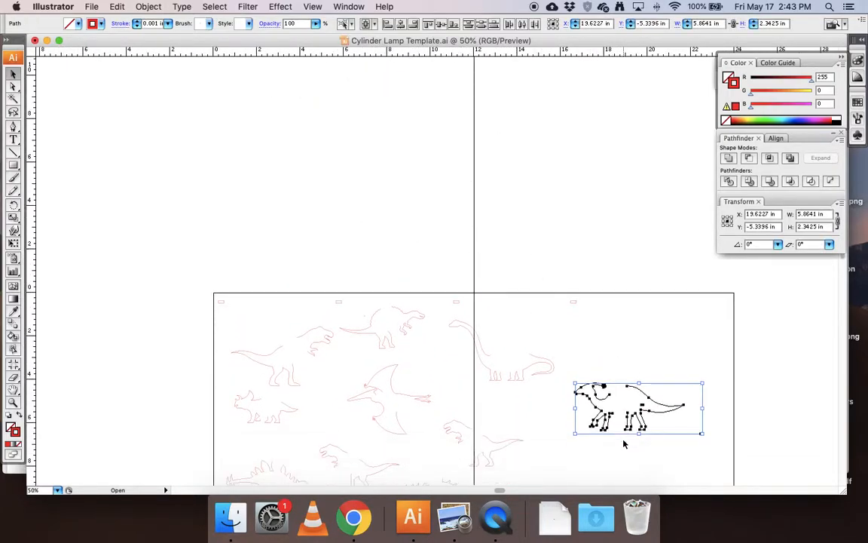
scroll(624, 442, down, 4)
scroll(624, 441, left, 2)
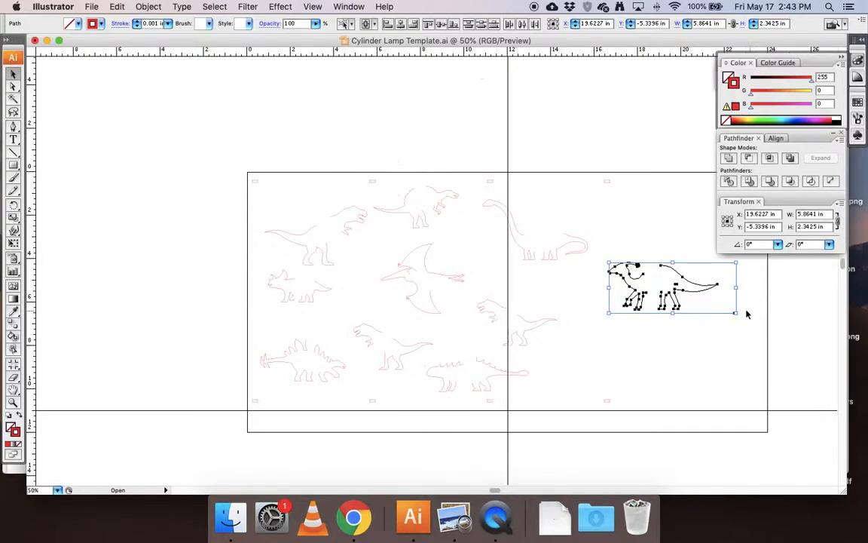
drag(736, 312, 711, 291)
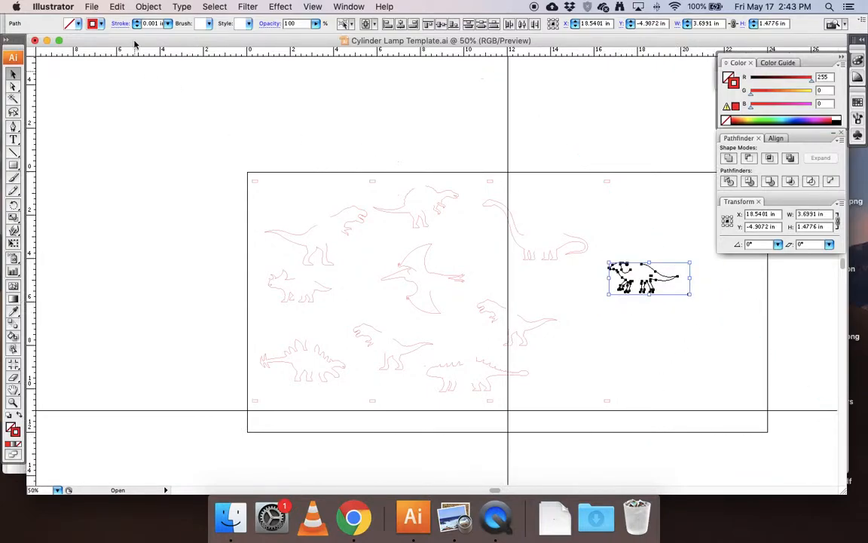
- Reflect the crested dinosaur across the vertical axis and place it beside the low spiked dinosaur, below the rightmost small T. rex
click(155, 8)
mouse_move(162, 21)
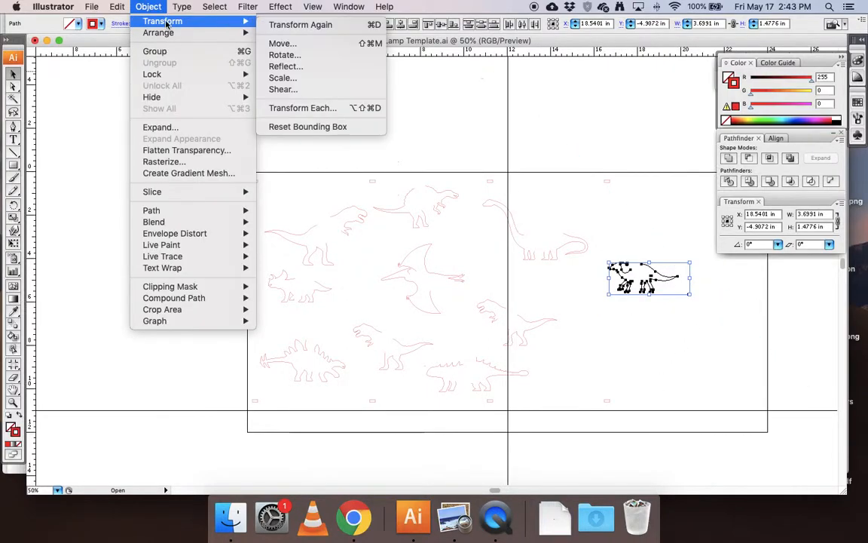
click(304, 68)
key(Return)
drag(607, 286, 591, 371)
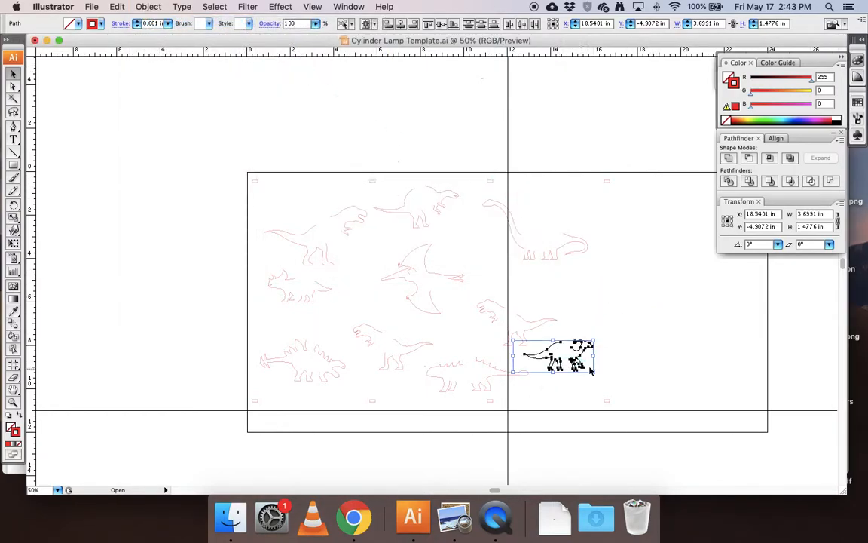
click(455, 268)
- Duplicate the triceratops and place the copy directly below the long-necked dinosaur
drag(286, 297, 518, 290)
key(super+z)
key(super+z)
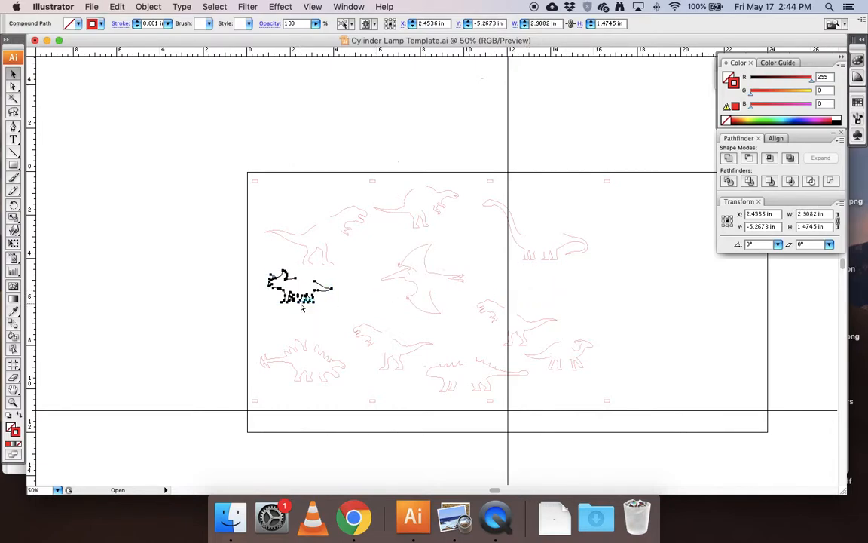
key(super+shift+z)
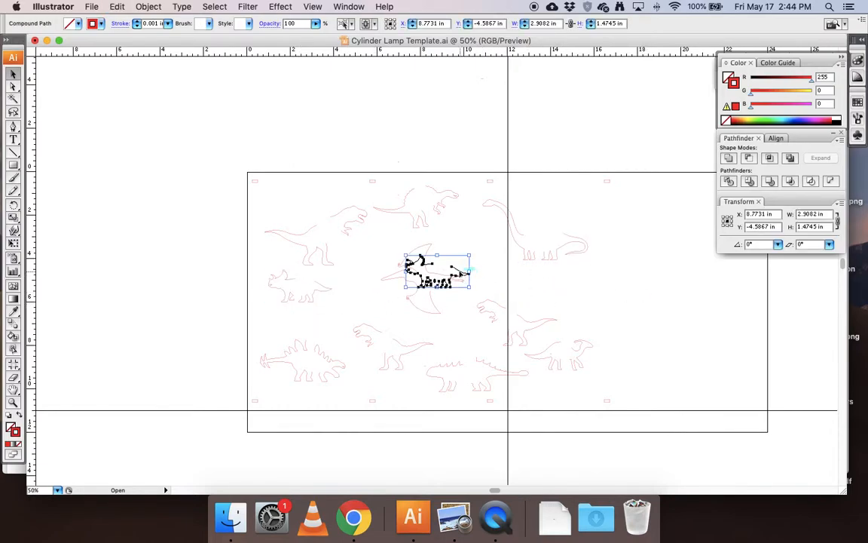
drag(481, 269, 579, 288)
- Reflect the triceratops copy across the vertical axis and deselect it
click(149, 6)
mouse_move(247, 22)
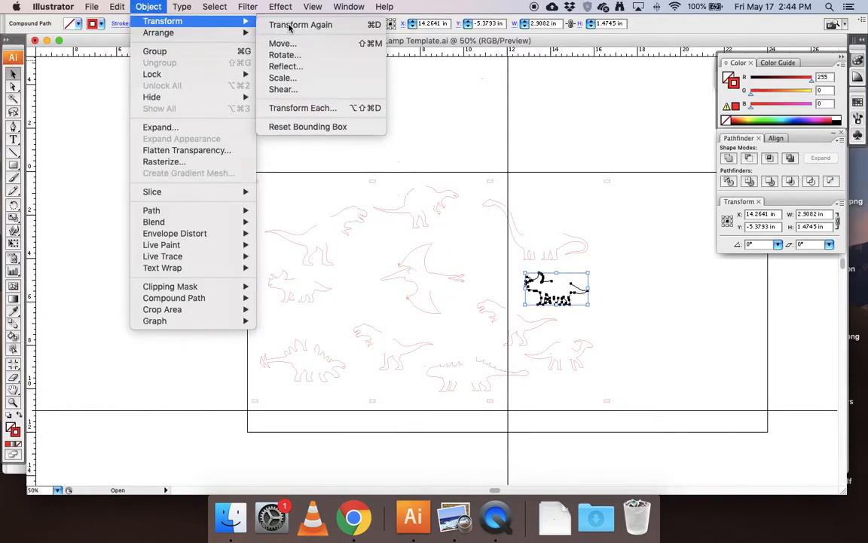
click(331, 67)
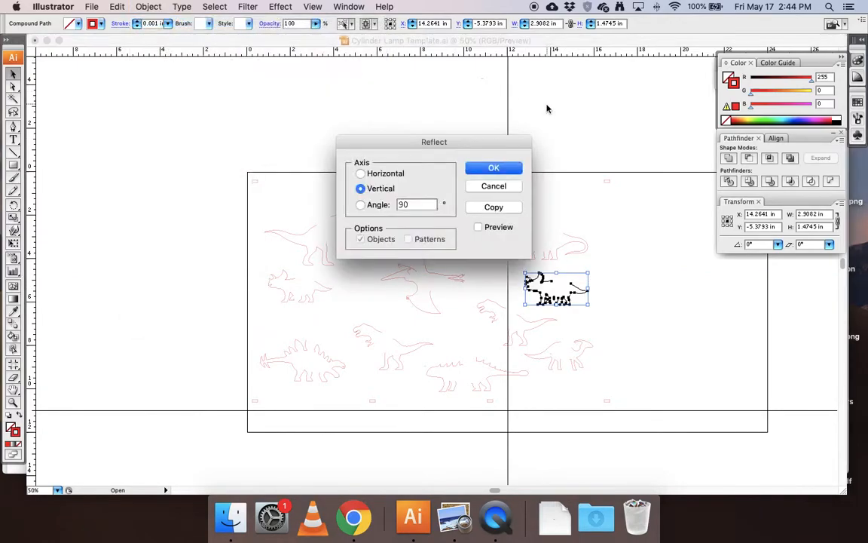
click(517, 166)
click(678, 281)
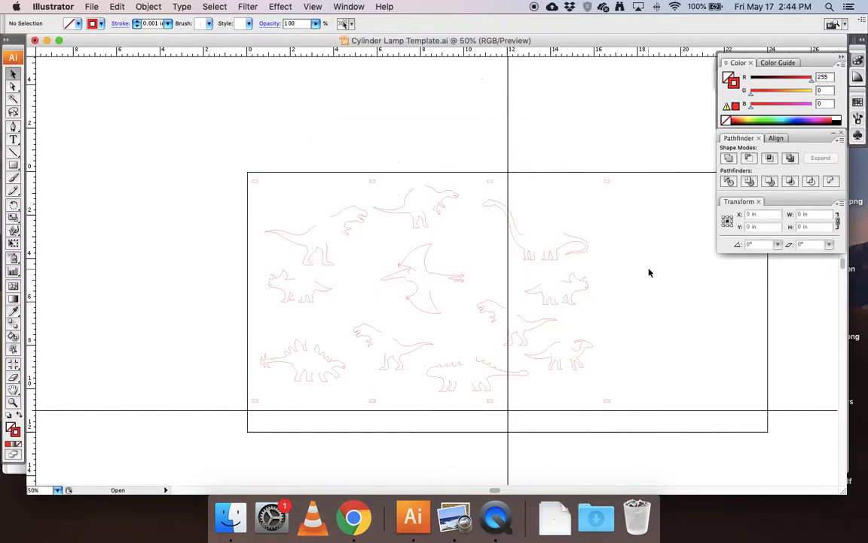
- Start saving the finished dinosaur layout as a new file
scroll(552, 134, right, 5)
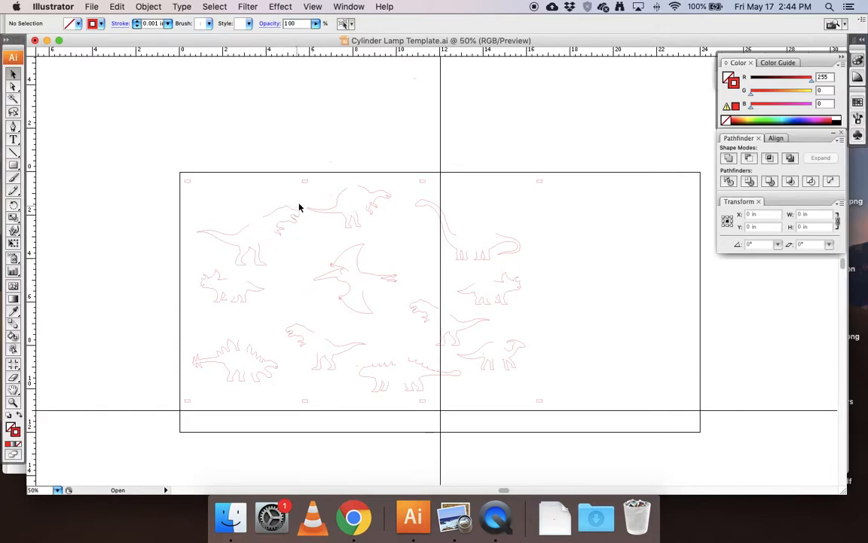
click(92, 7)
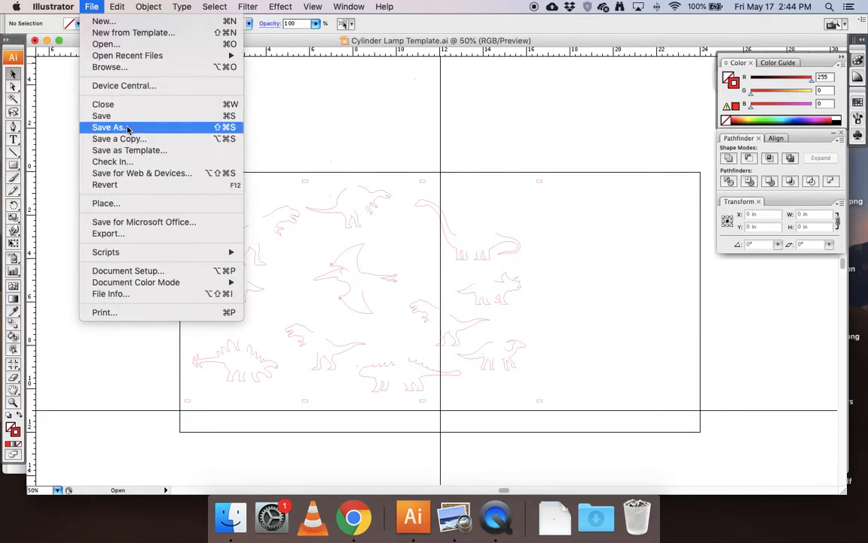